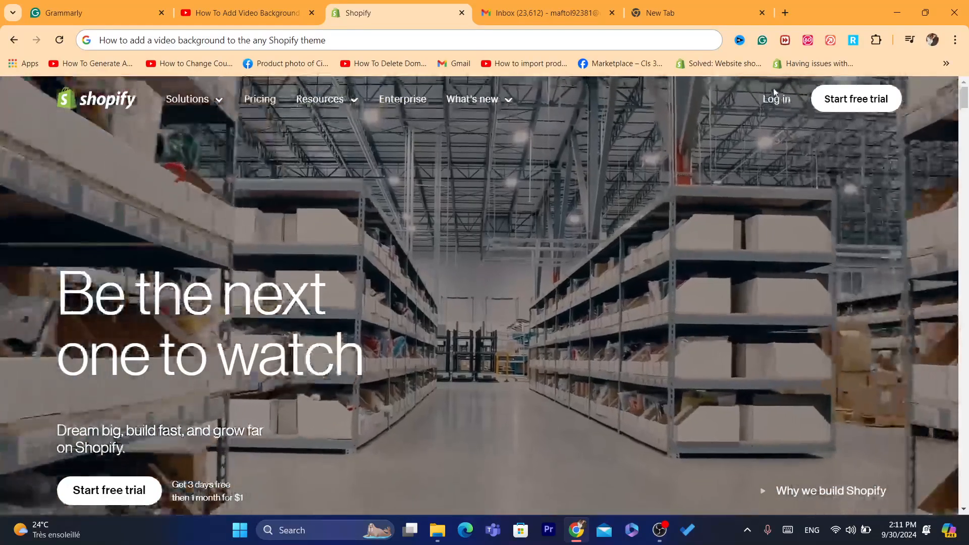
Log in to the Shopify store admin and open the code editor for the online store's current Dawn theme
left_click(776, 96)
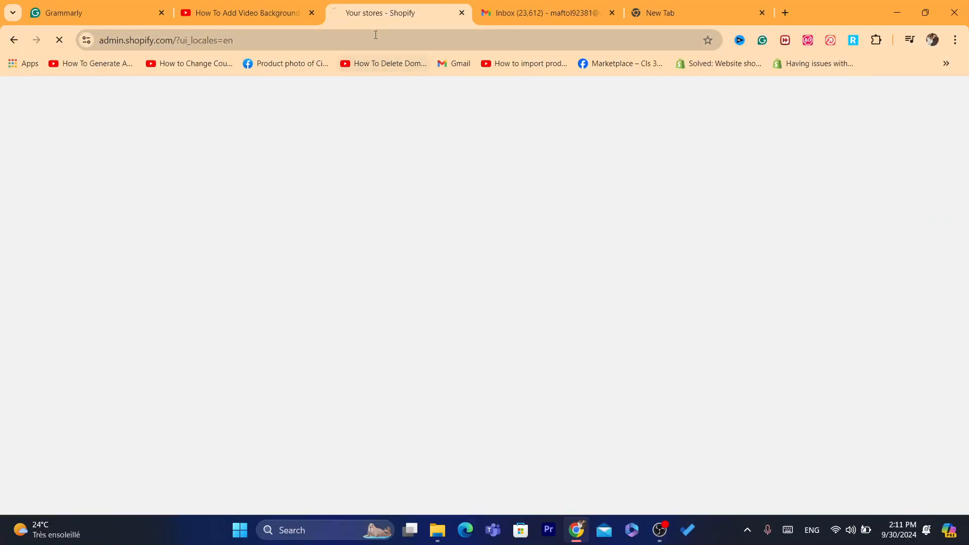
left_click(375, 35)
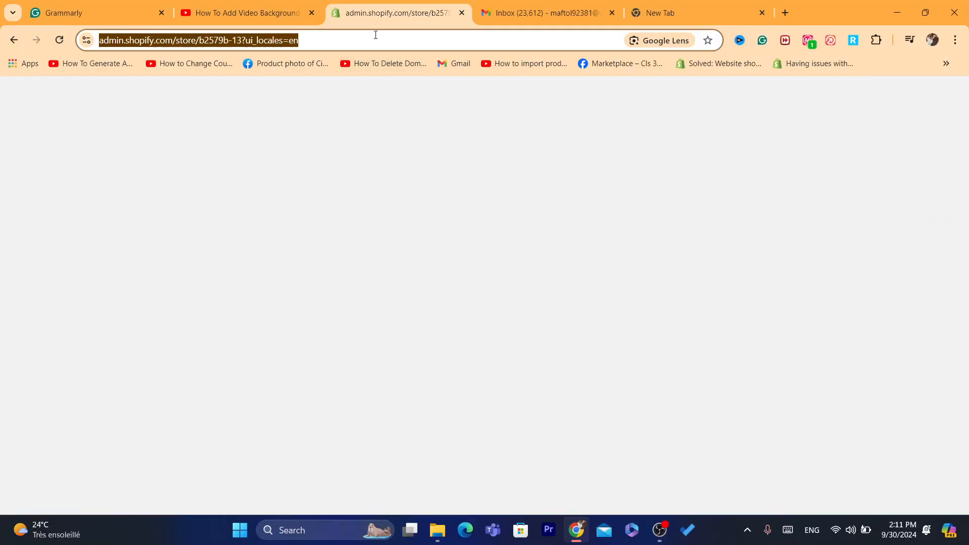
left_click(376, 34)
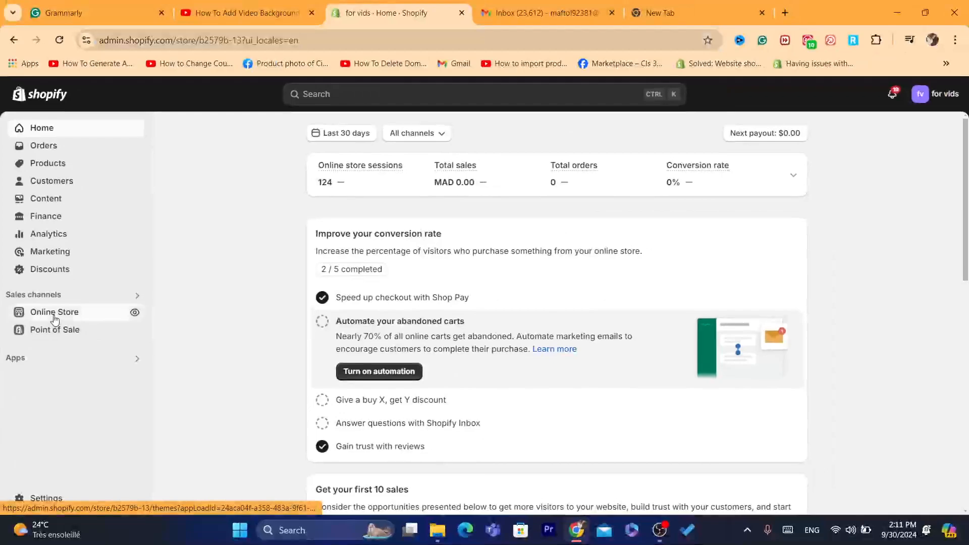
left_click(112, 457)
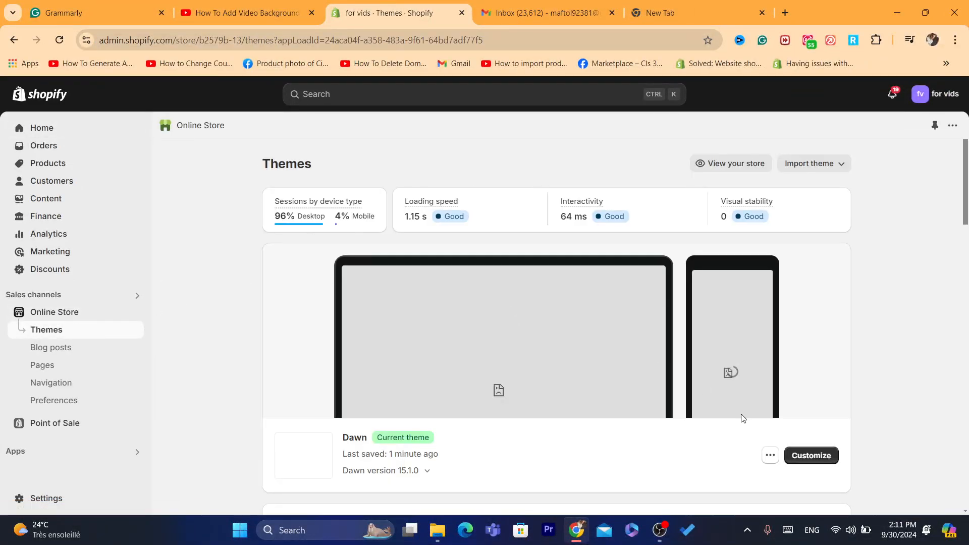
left_click(771, 456)
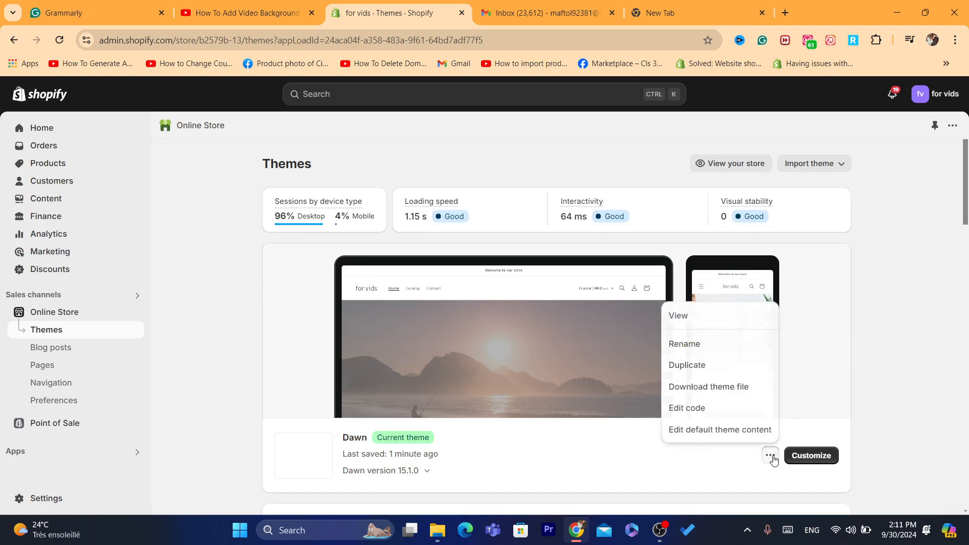
left_click(696, 417)
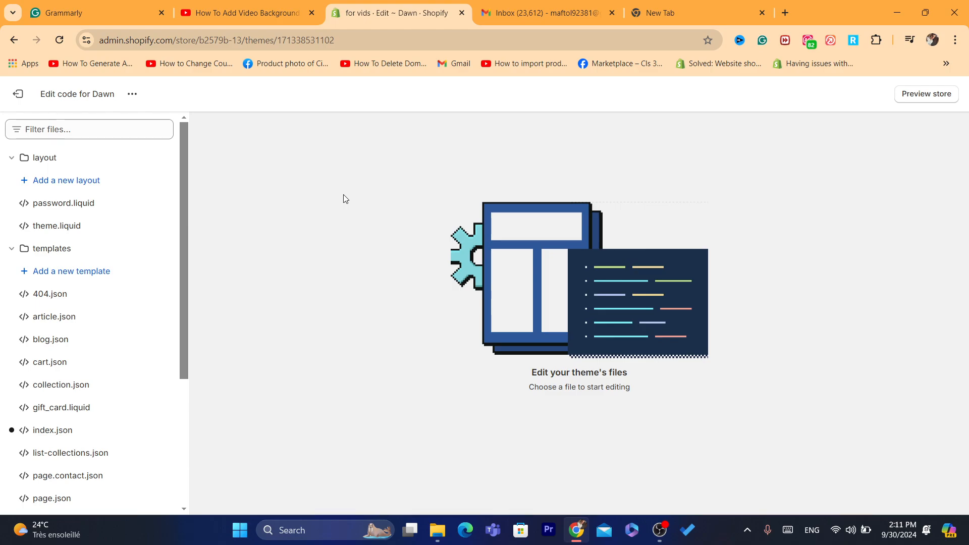
Add a new liquid section file named videosection to the theme's sections folder
left_click_drag(184, 183, 192, 397)
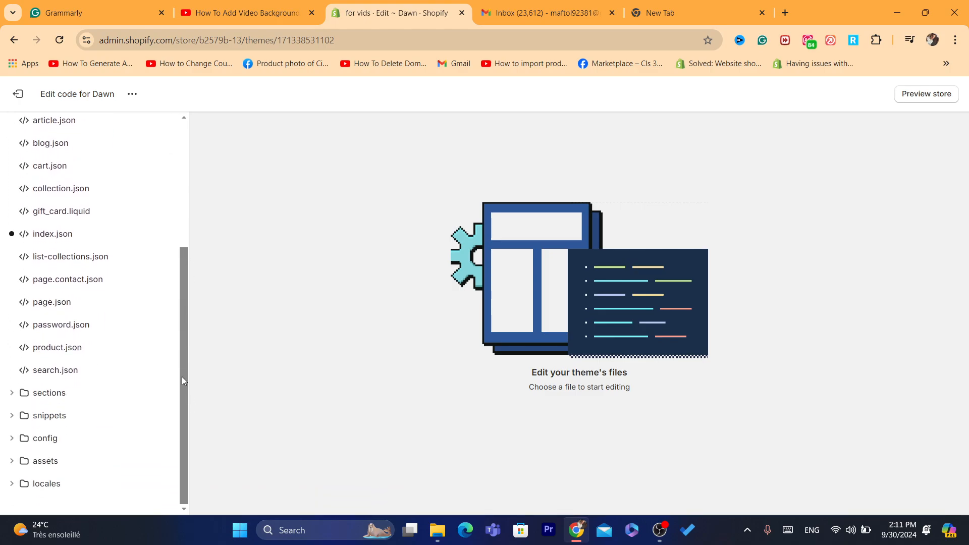
left_click(660, 530)
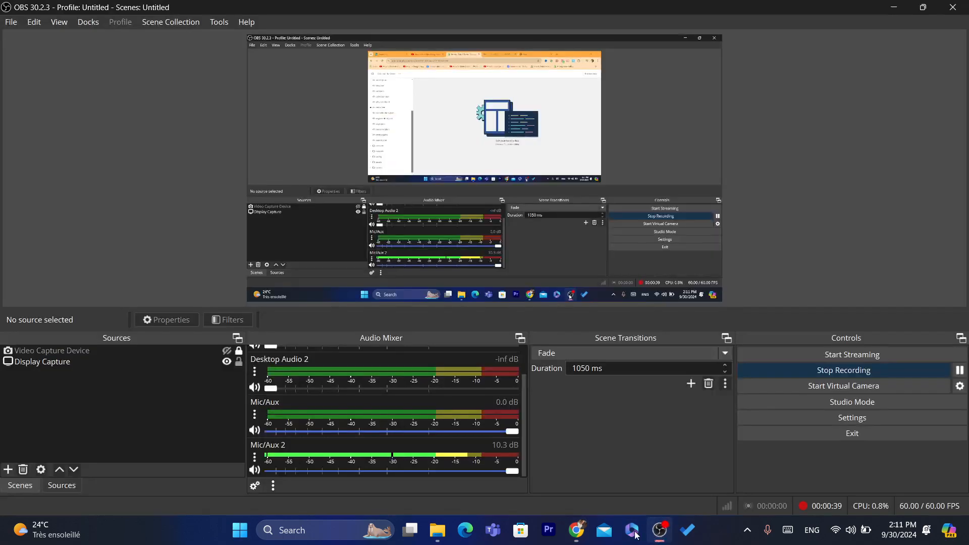
left_click(581, 535)
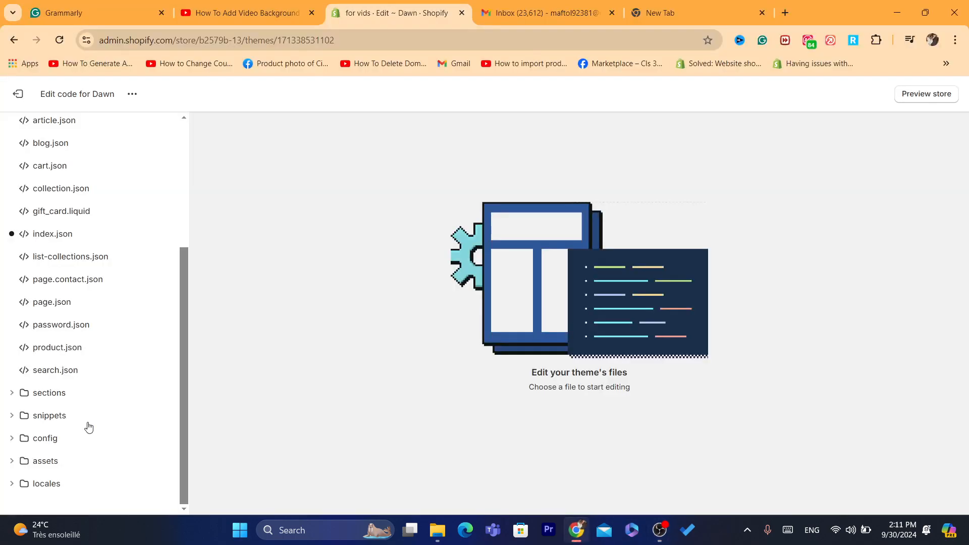
left_click(21, 399)
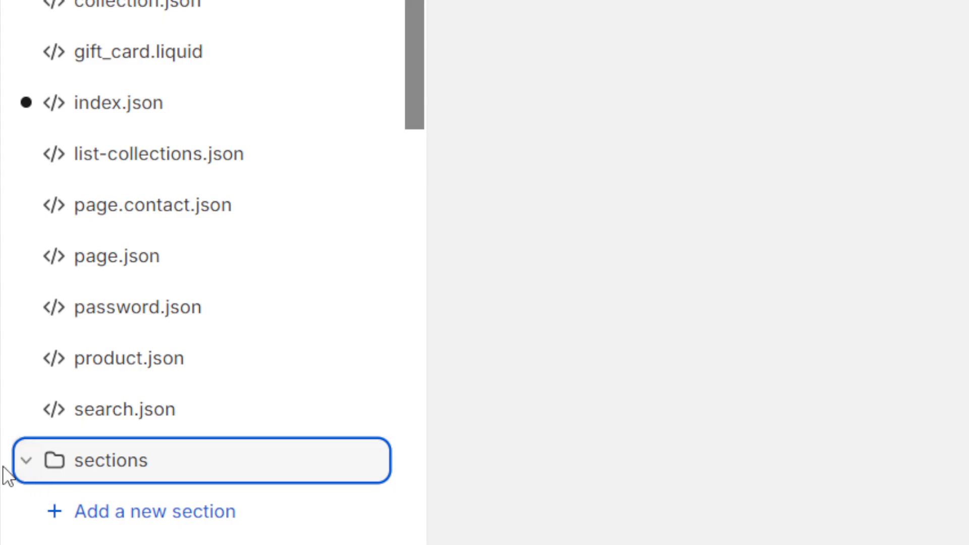
left_click(123, 526)
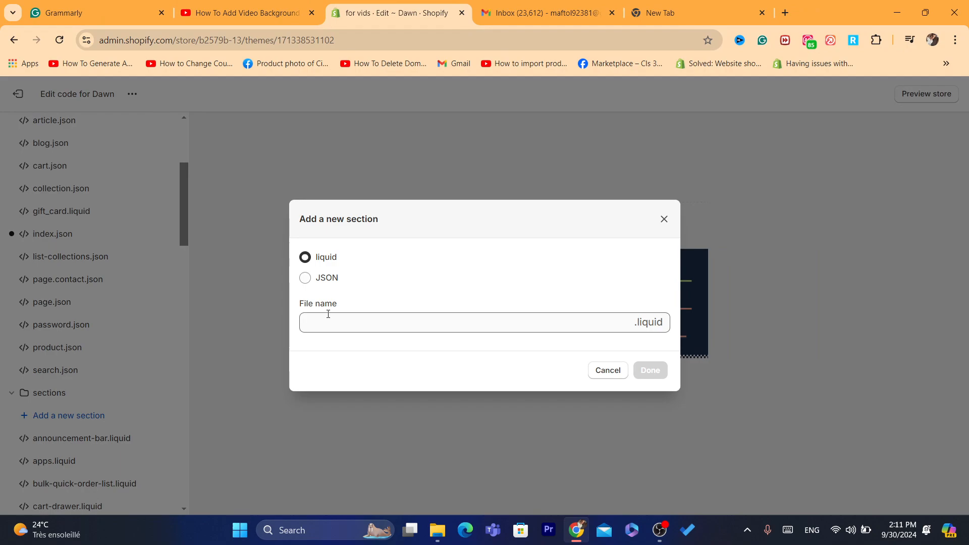
left_click(328, 314)
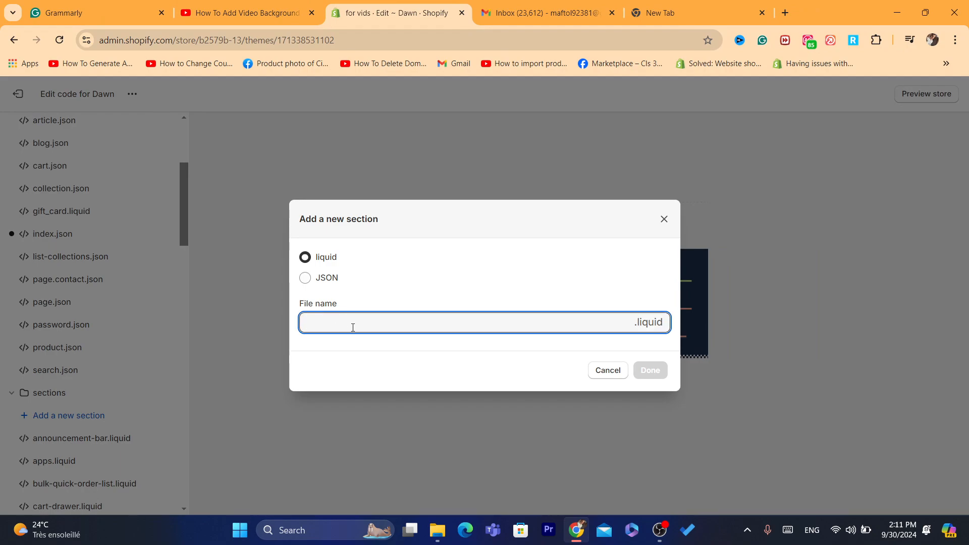
type("videosec")
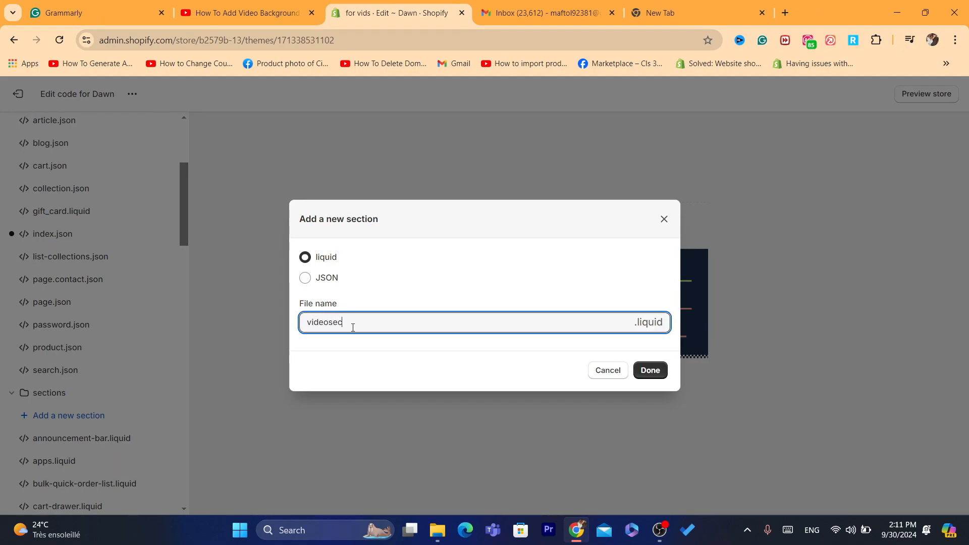
key("BackSpace")
key("BackSpace")
left_click(652, 375)
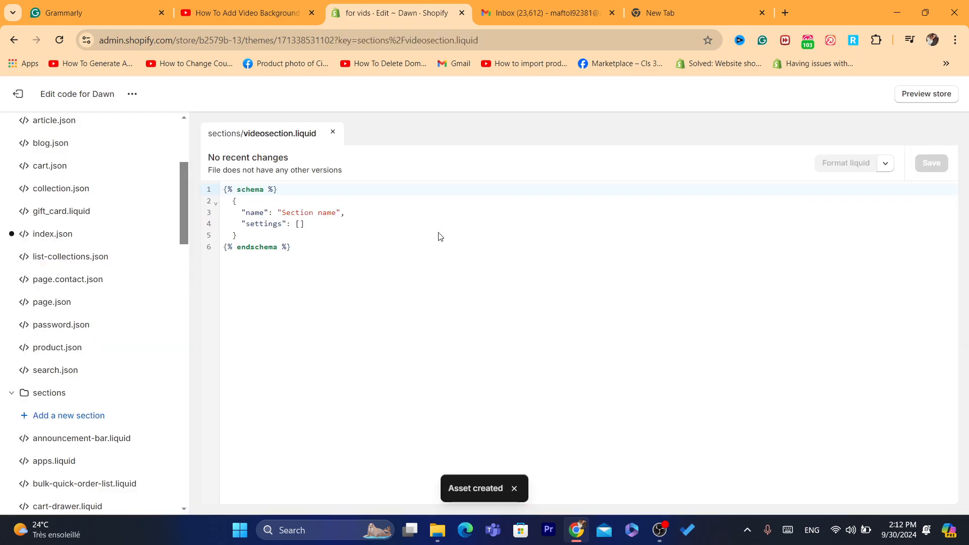
Replace all default code in videosection.liquid with the full section code copied from the open Gmail draft, and save the file
left_click_drag(338, 258, 226, 189)
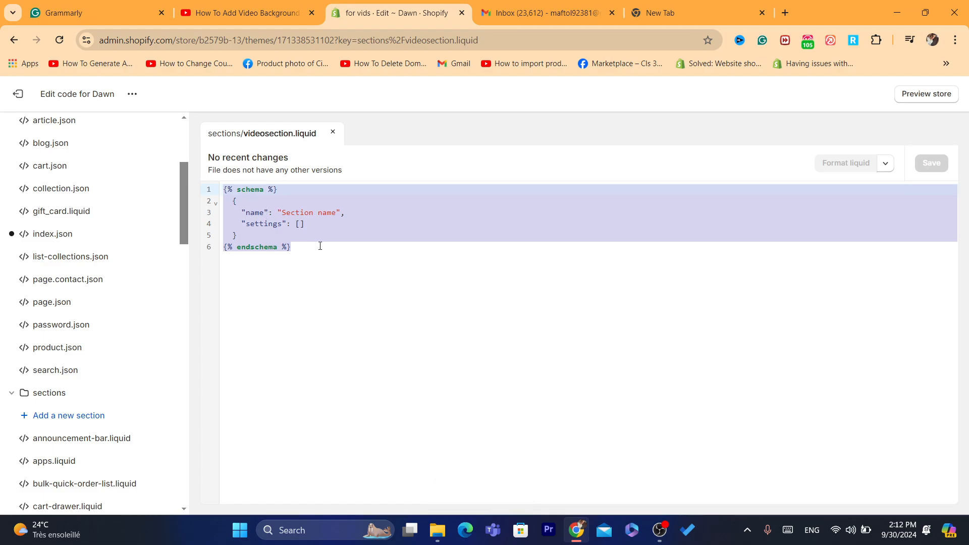
left_click(620, 4)
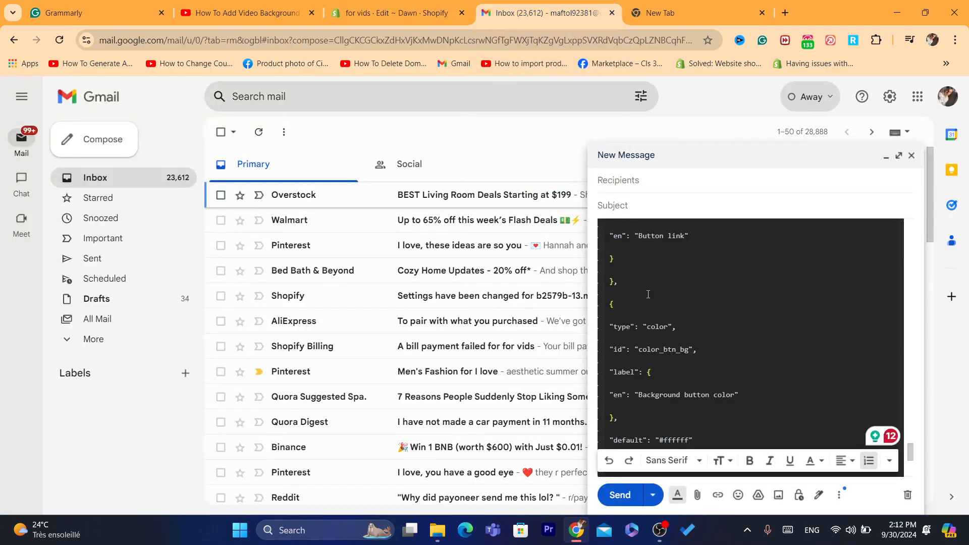
left_click_drag(909, 460, 911, 476)
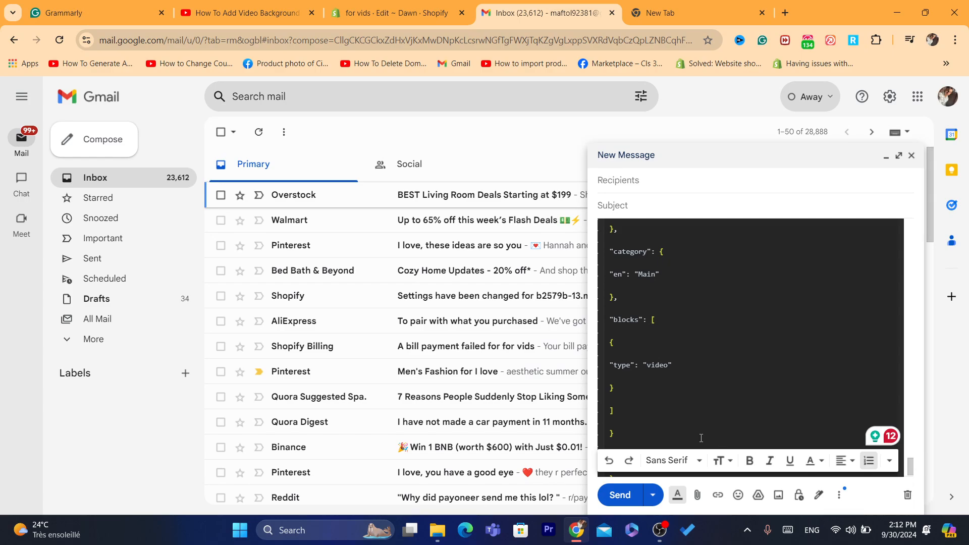
left_click_drag(626, 435, 604, 3)
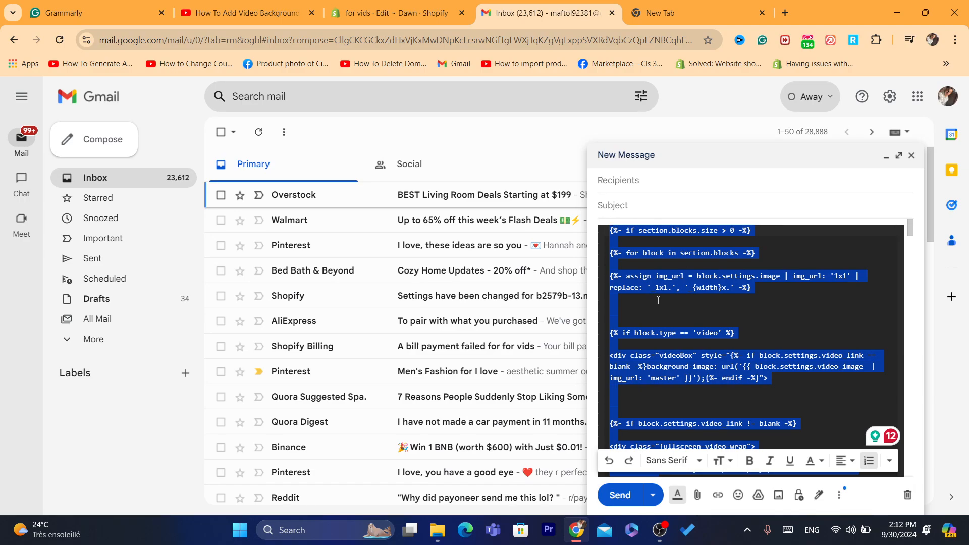
left_click(393, 13)
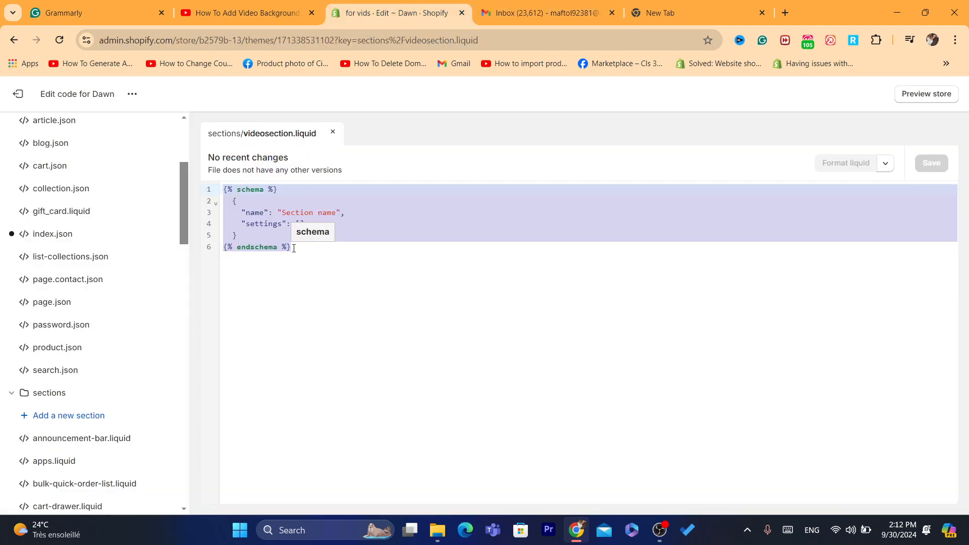
key("ctrl+v")
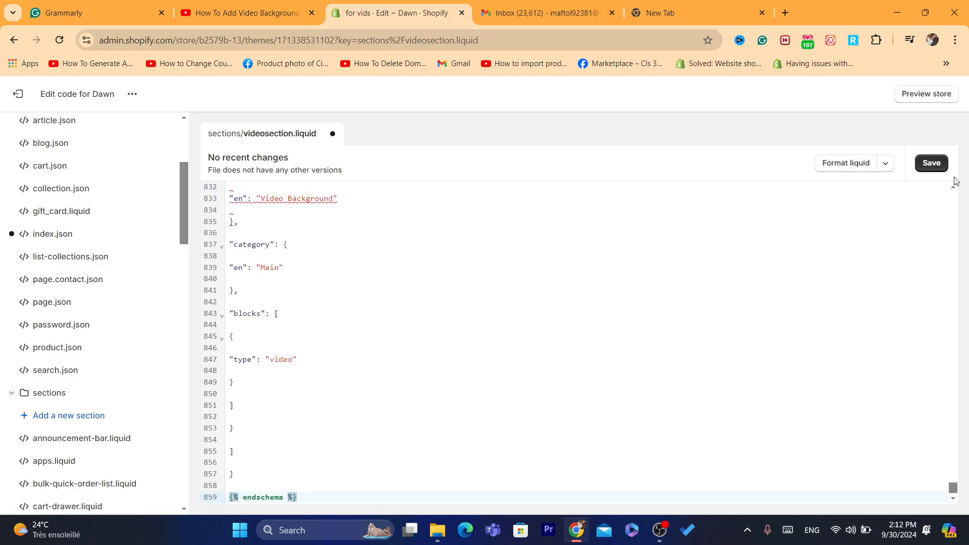
left_click(934, 168)
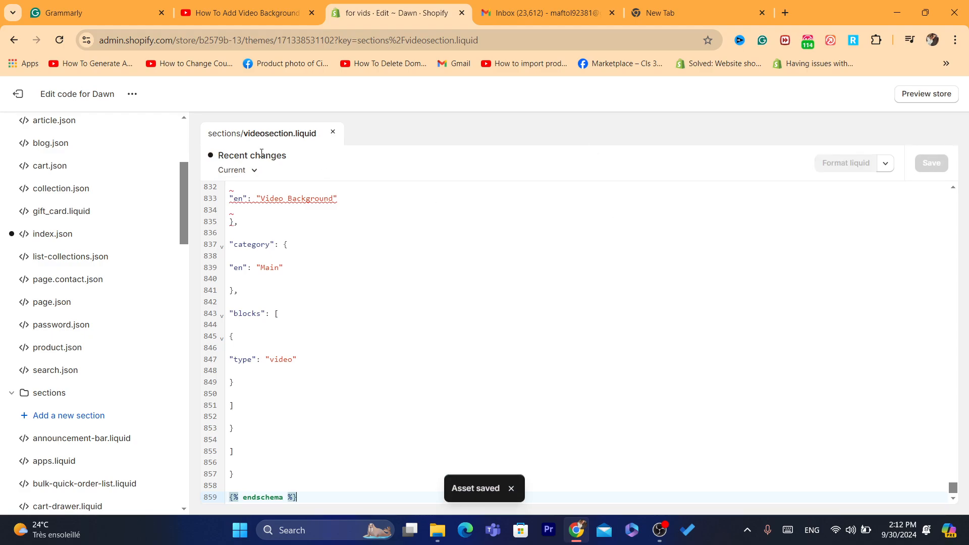
Exit the code editor and open the theme customizer for the current Dawn theme
left_click(18, 94)
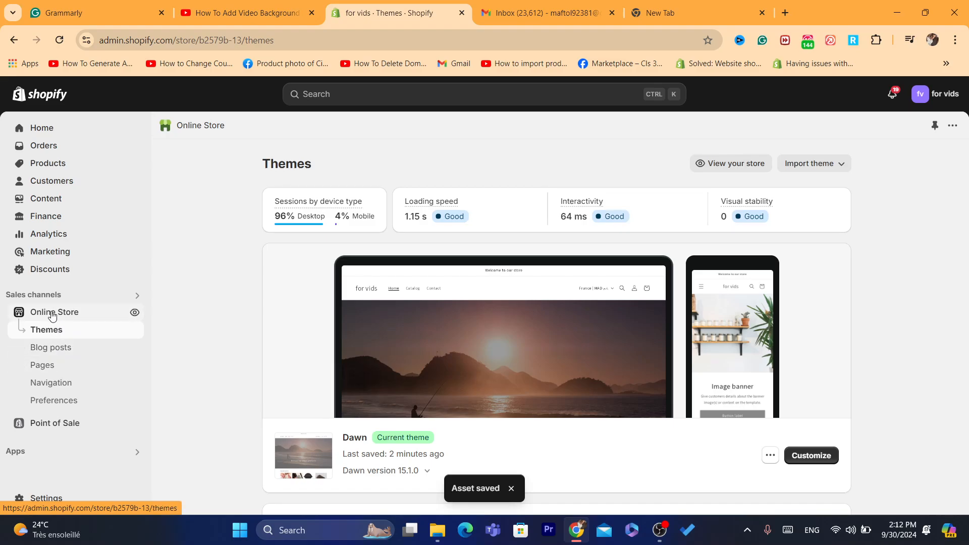
scroll(808, 303, "down", 3)
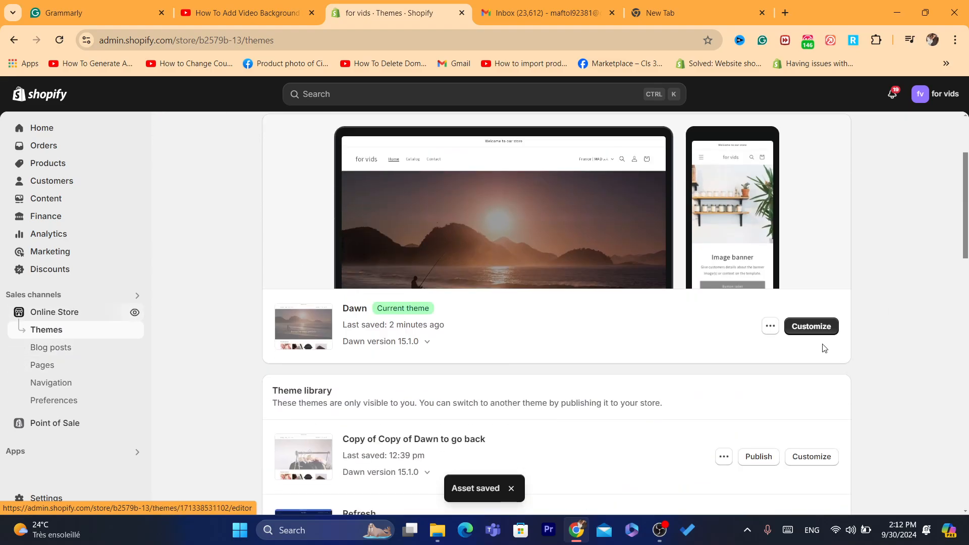
left_click(806, 328)
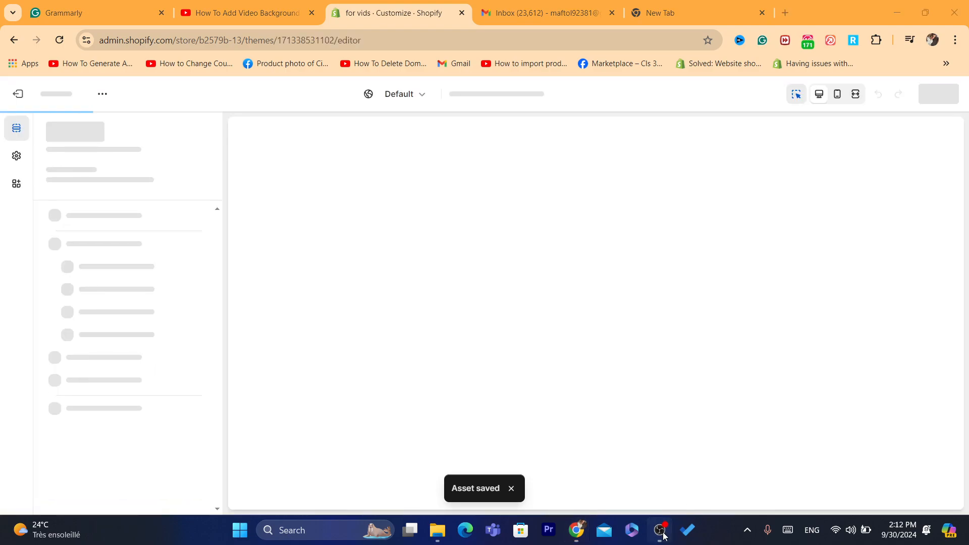
left_click(576, 530)
left_click(576, 530)
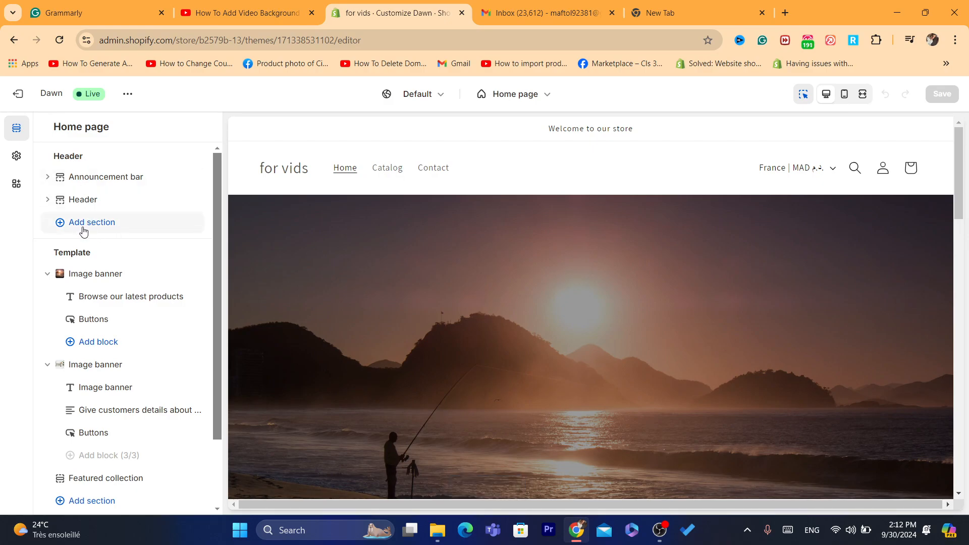
Add a Video Background section to the home page's Header group and save the theme
left_click(84, 230)
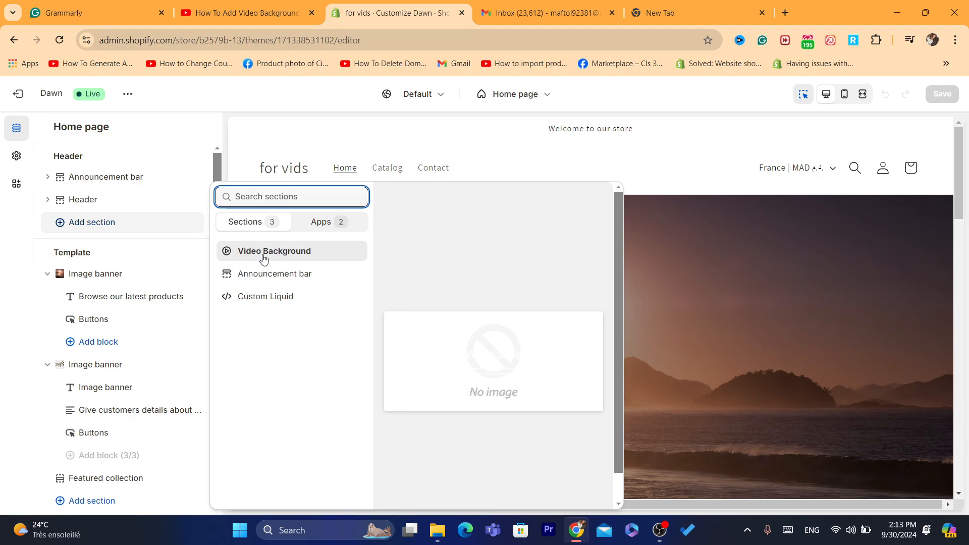
left_click(264, 259)
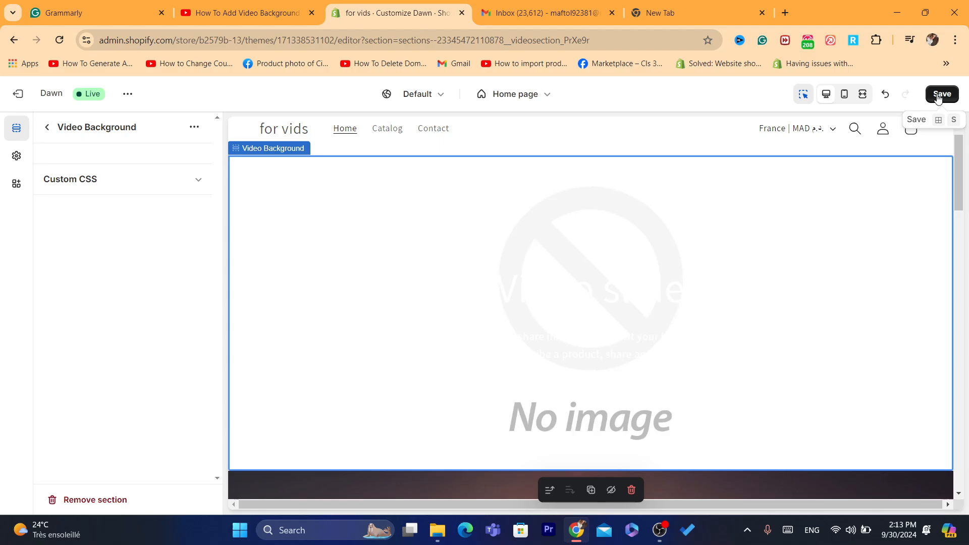
left_click(49, 130)
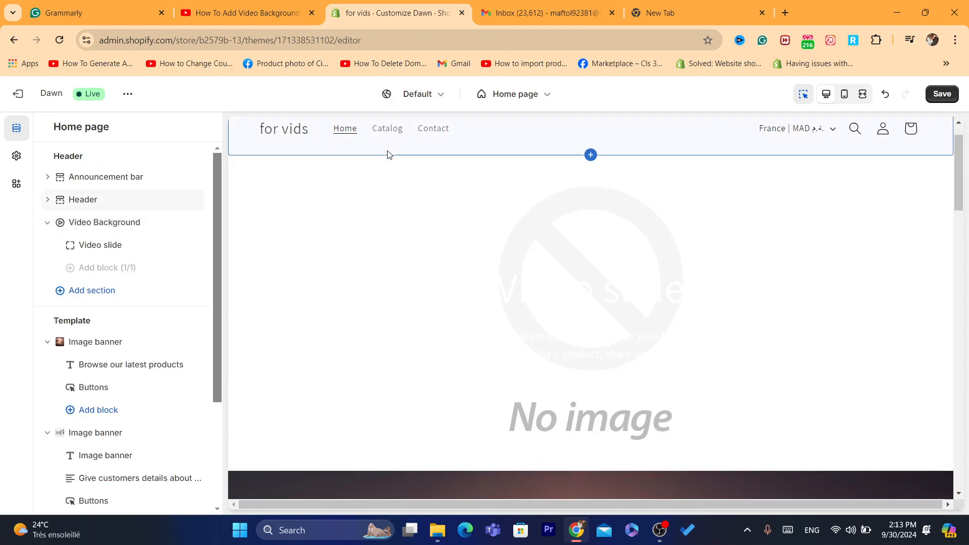
left_click(943, 99)
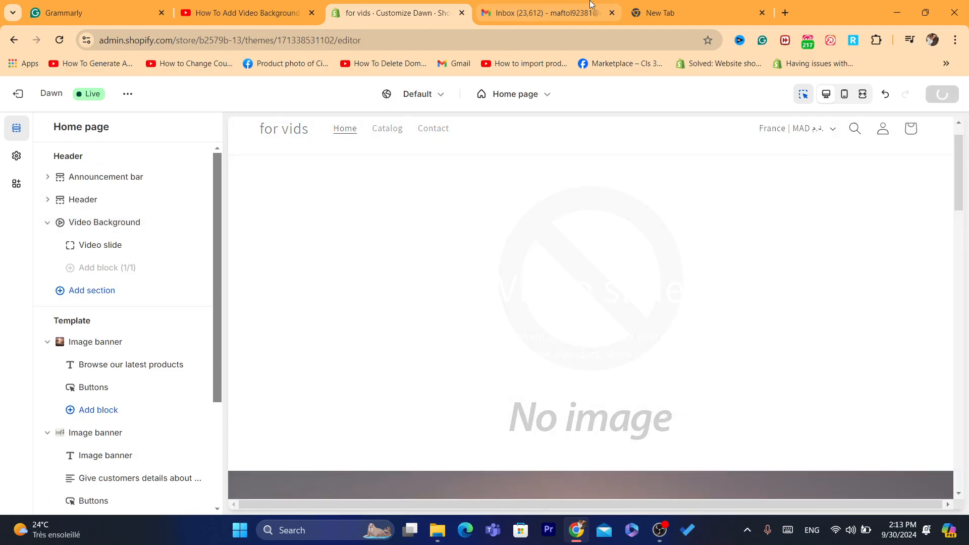
Load shopify.com in the browser tab that holds Gmail and log in to the store admin there
left_click(505, 13)
left_click(498, 38)
type("s")
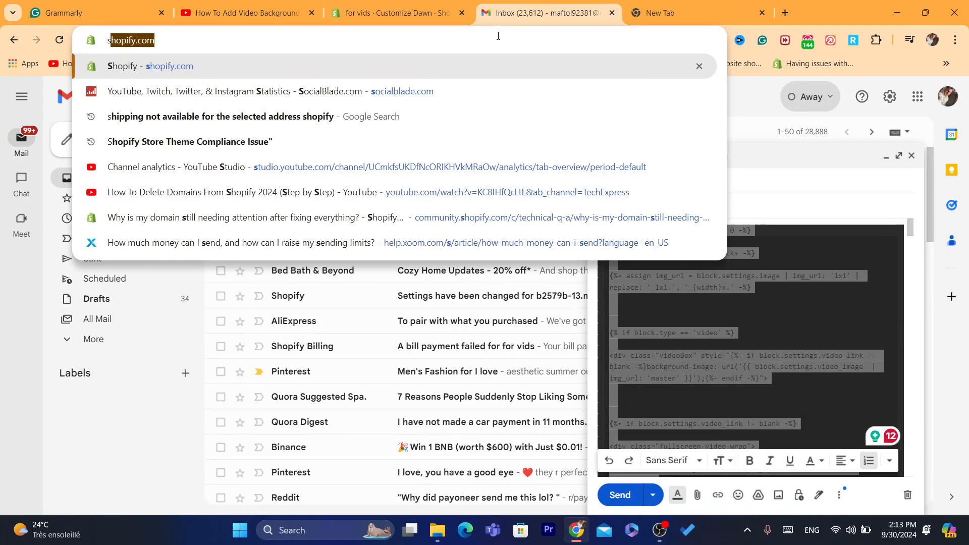
left_click(440, 67)
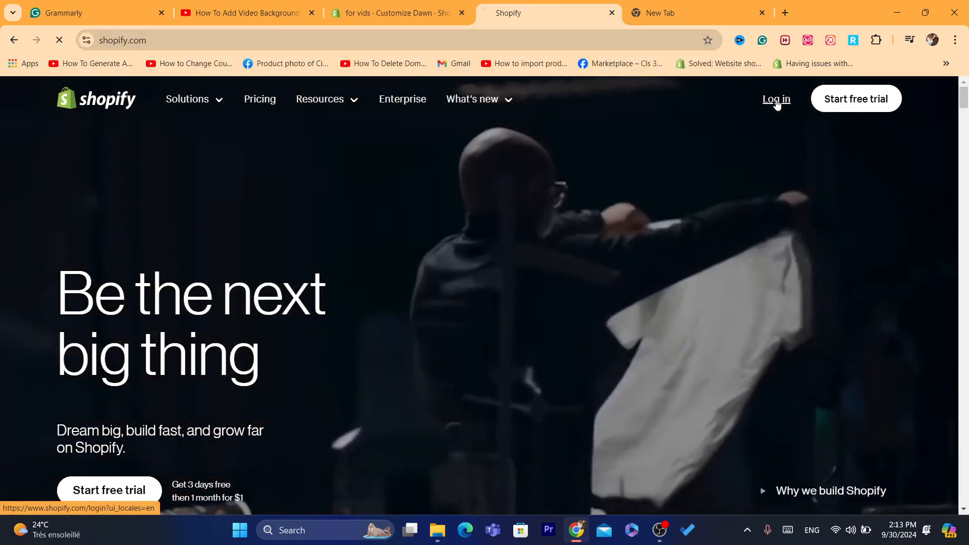
left_click(776, 101)
left_click(512, 41)
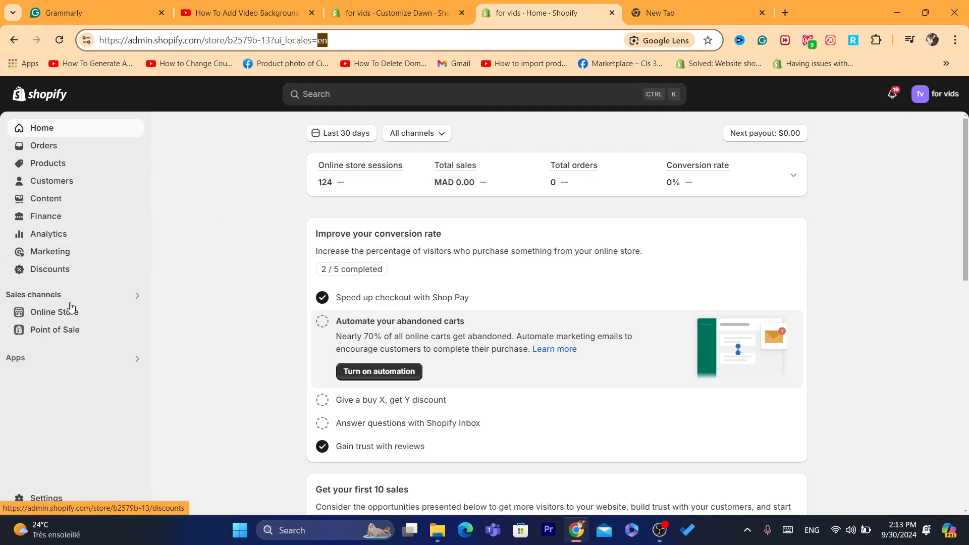
left_click(44, 201)
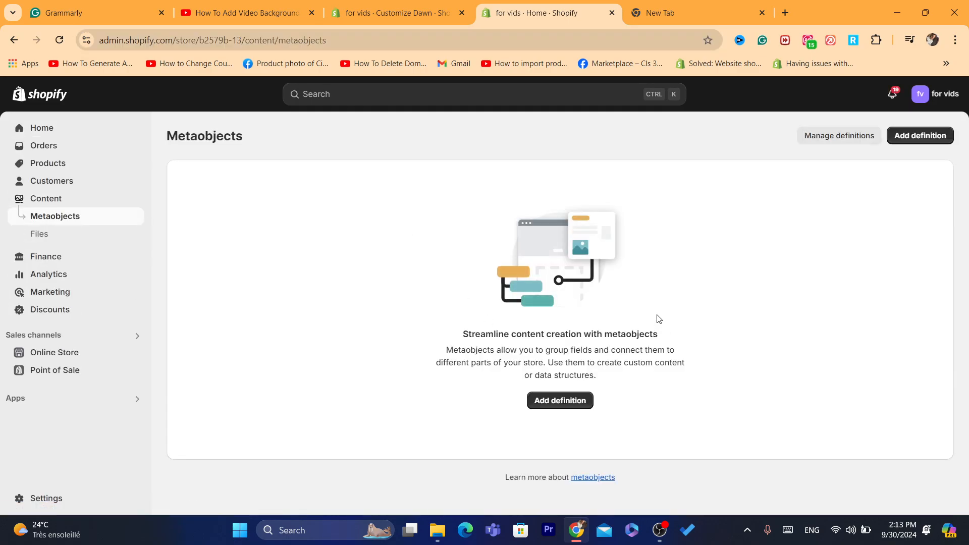
left_click(59, 232)
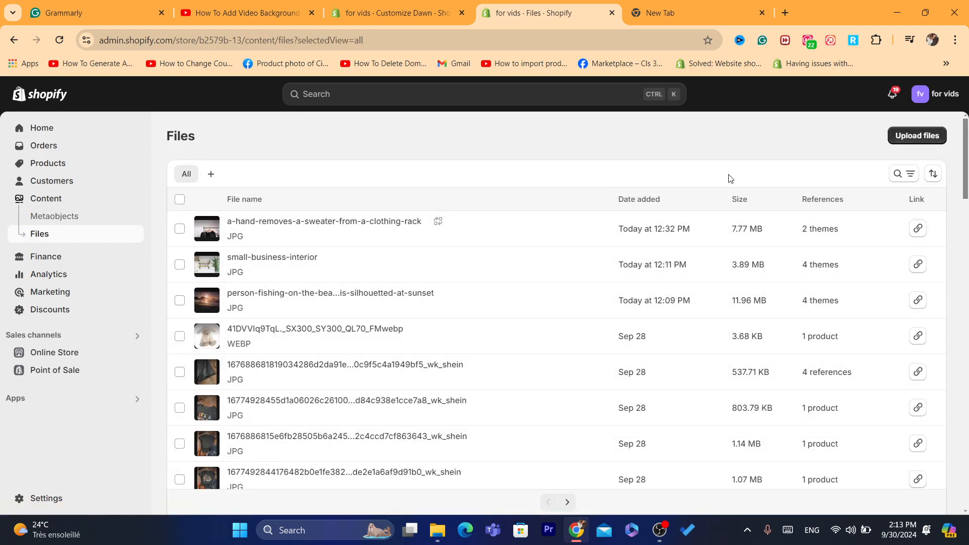
left_click(936, 143)
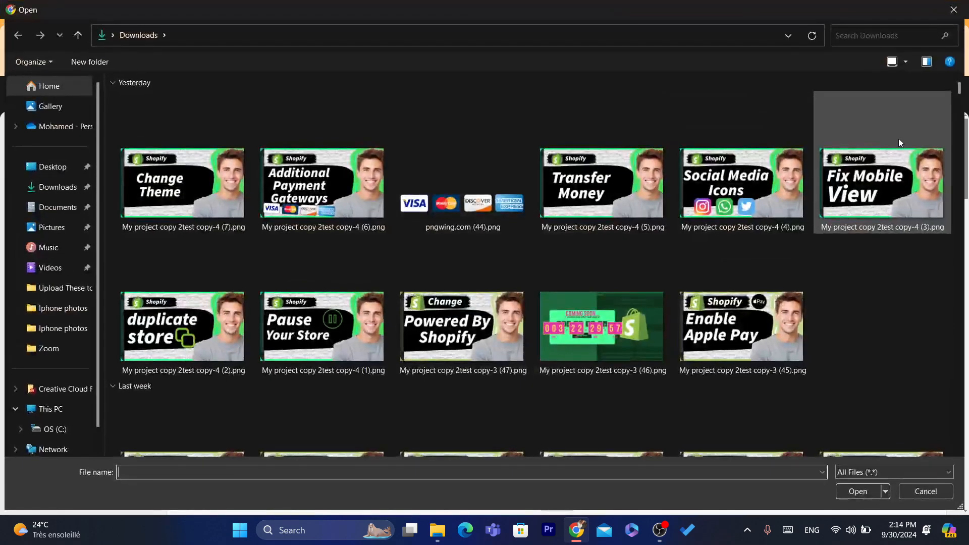
left_click(47, 277)
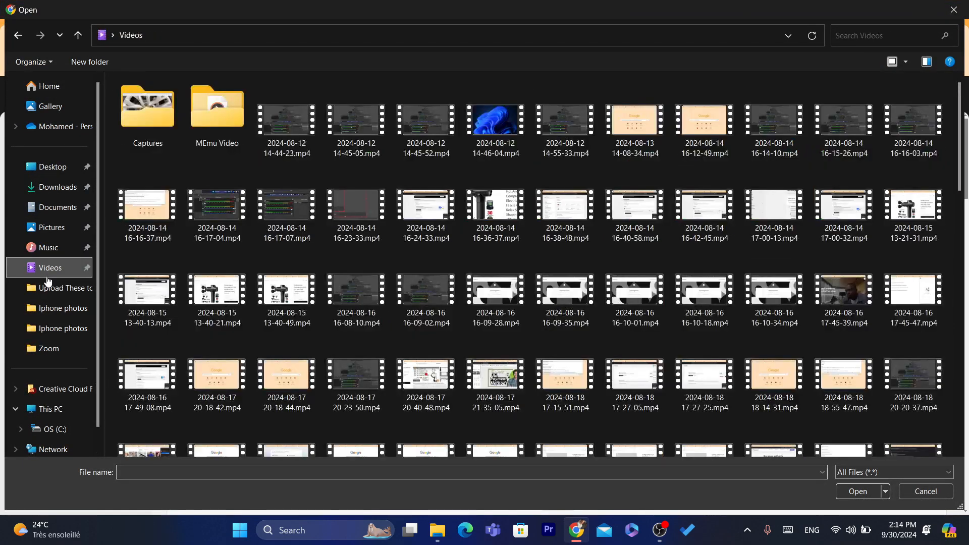
left_click(514, 297)
double_click(513, 297)
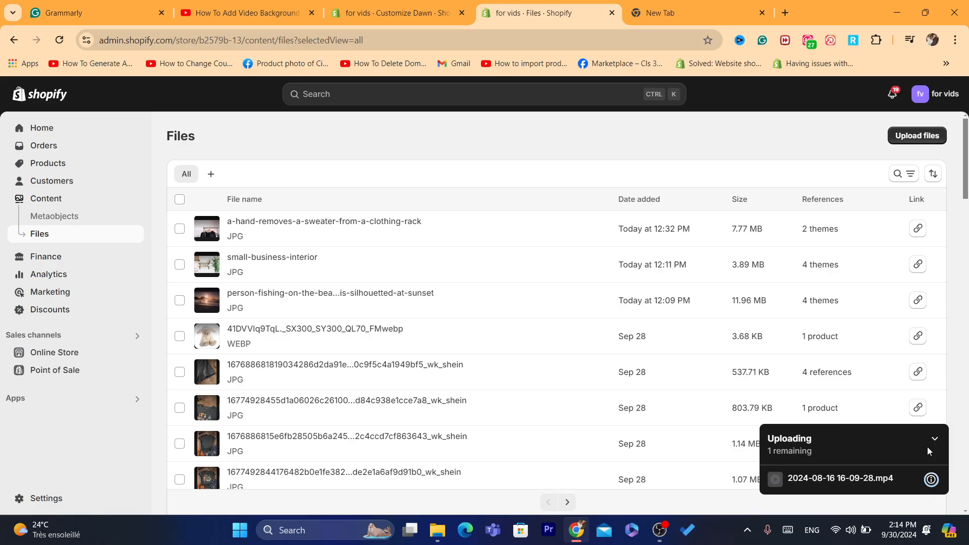
mouse_move(931, 484)
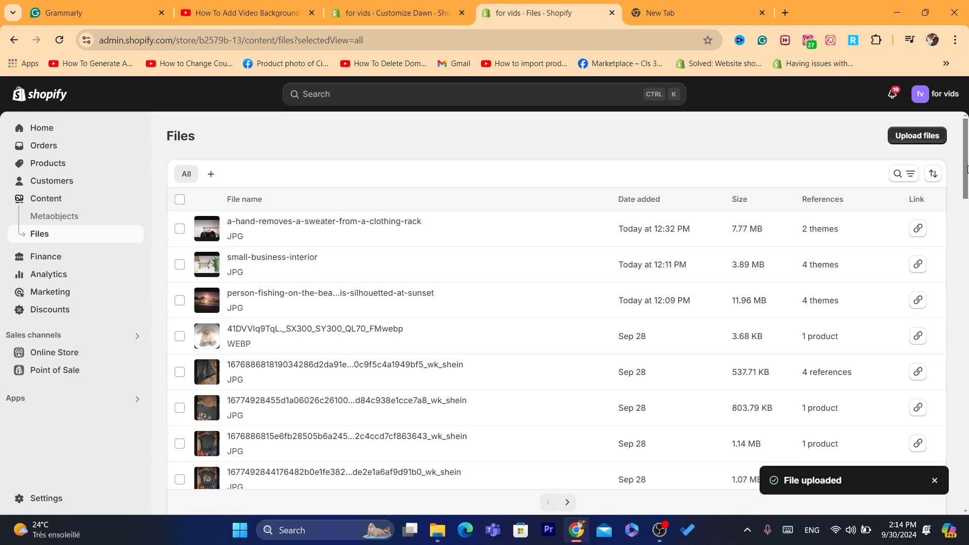
left_click_drag(968, 170, 935, 120)
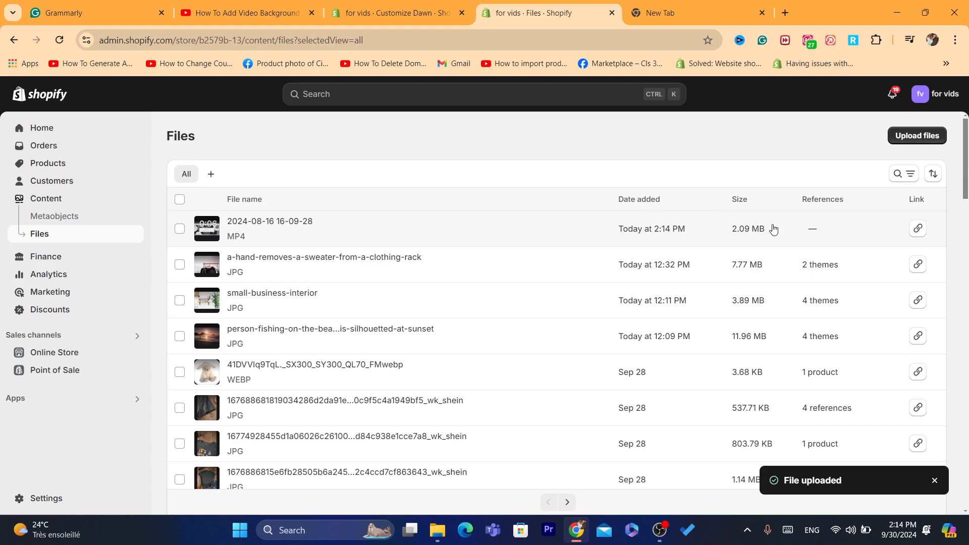
Set the Video slide block's video link to the copied link of the uploaded MP4 in the theme customizer, and save the theme
left_click(917, 231)
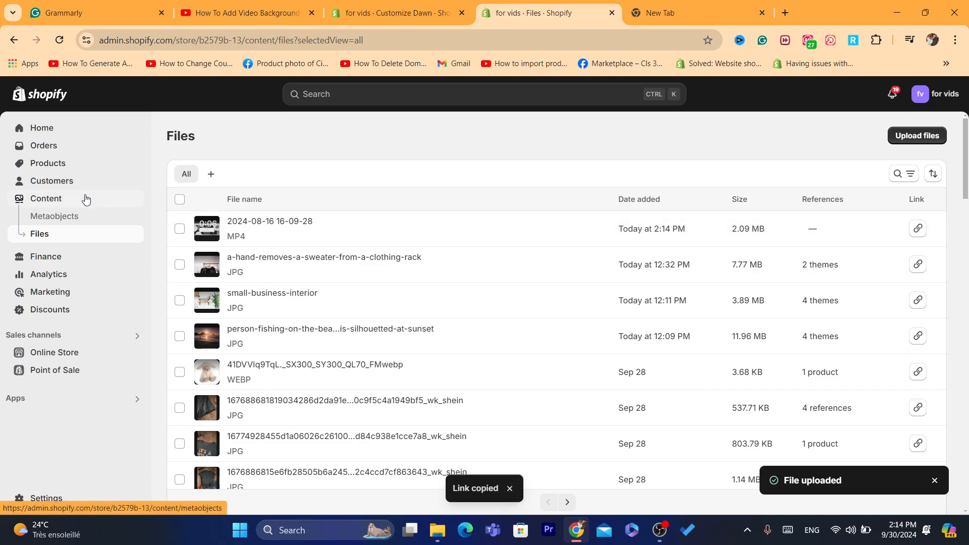
key("ctrl+shift+Tab")
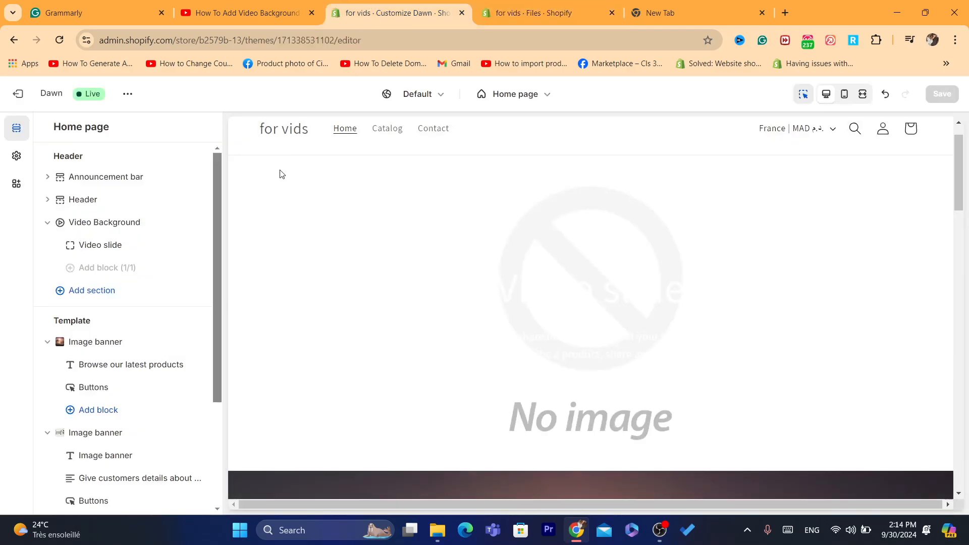
left_click(93, 248)
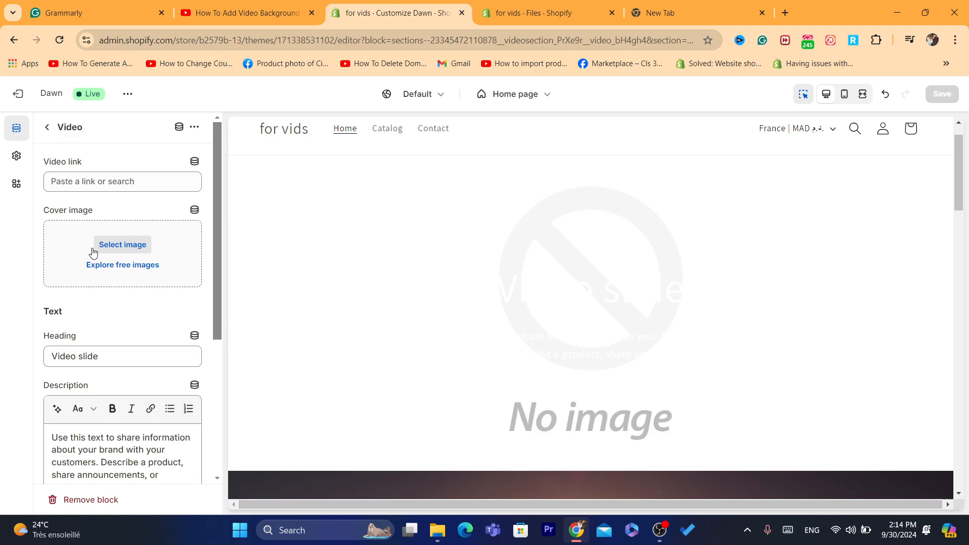
left_click(85, 183)
key("ctrl+v")
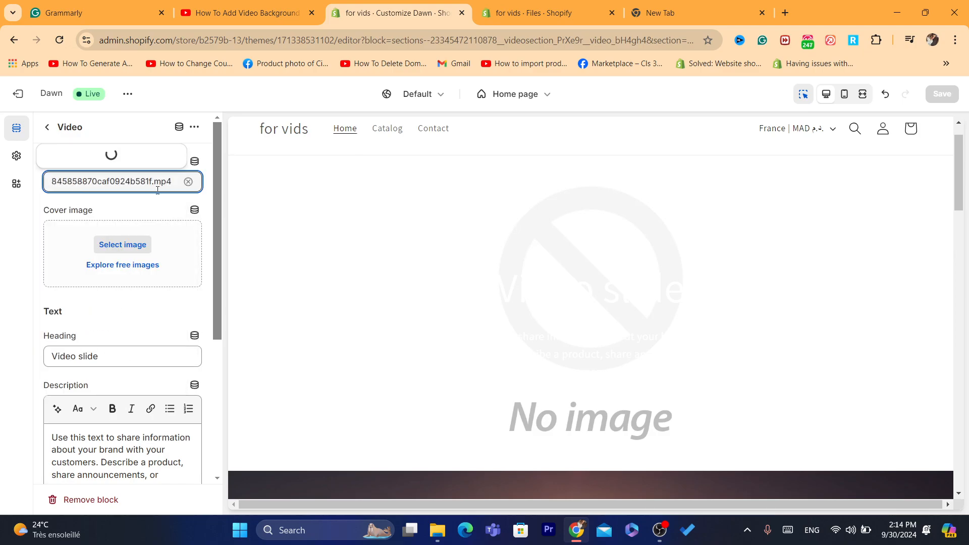
left_click(97, 141)
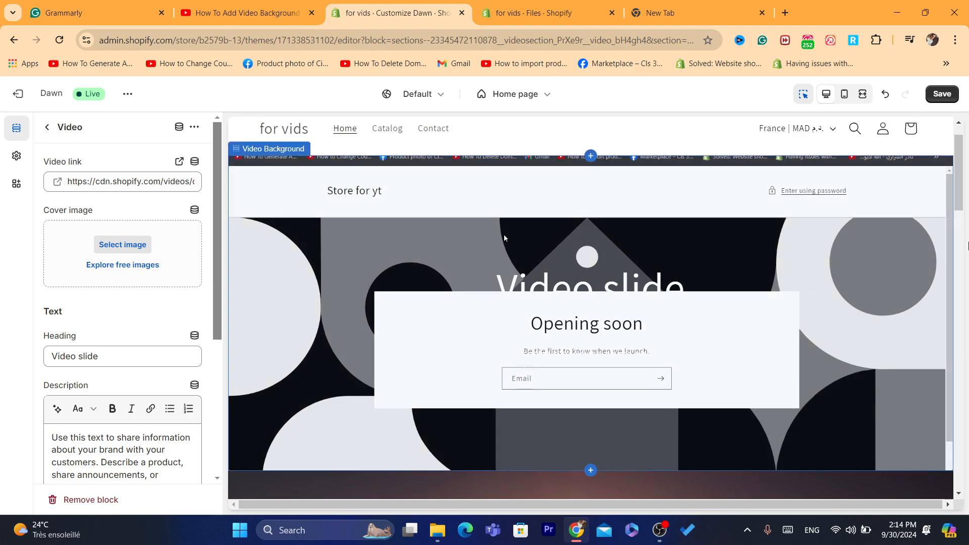
left_click(957, 123)
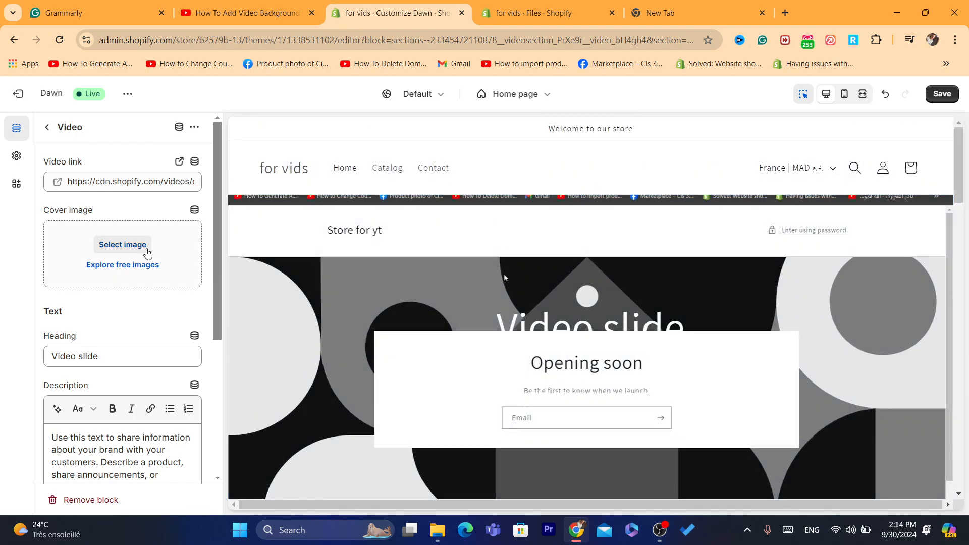
scroll(220, 319, "down", 5)
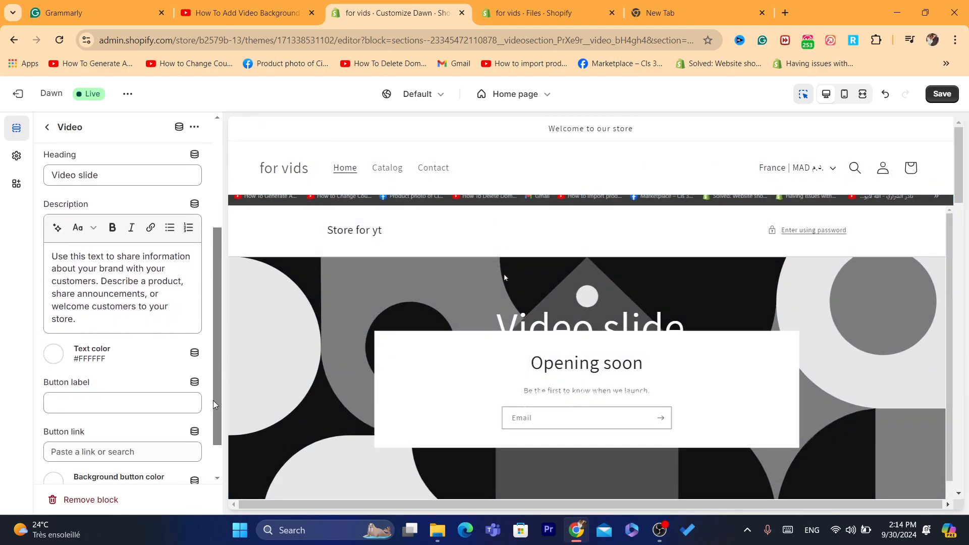
scroll(211, 195, "up", 5)
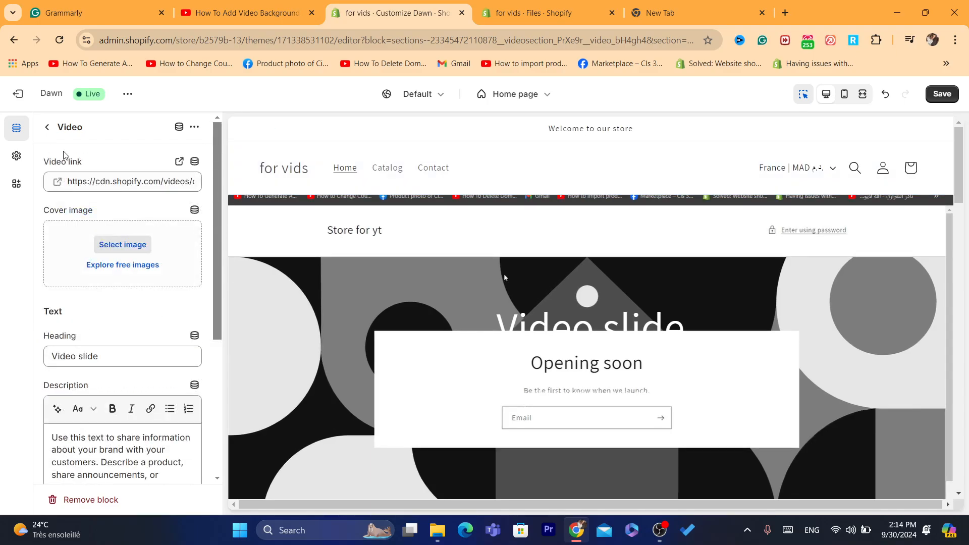
left_click(942, 94)
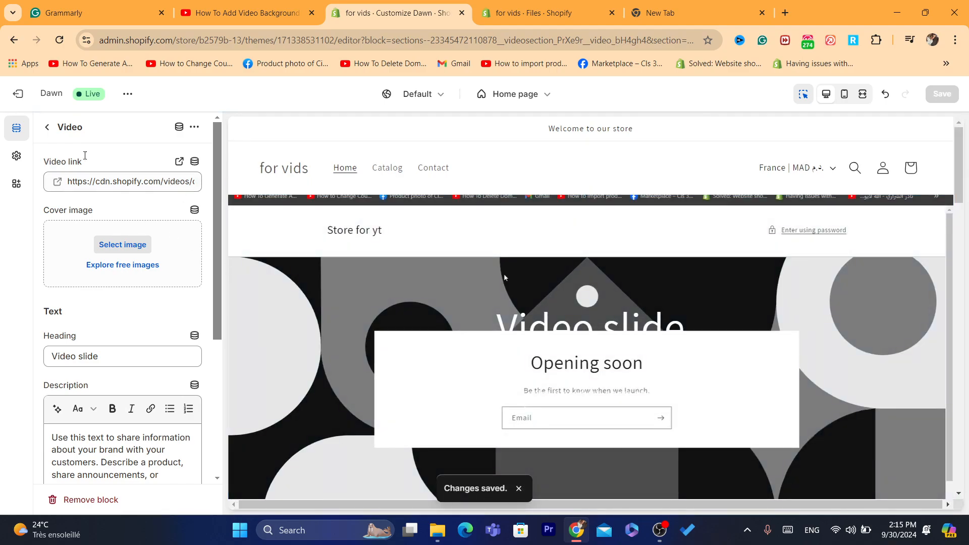
left_click(47, 128)
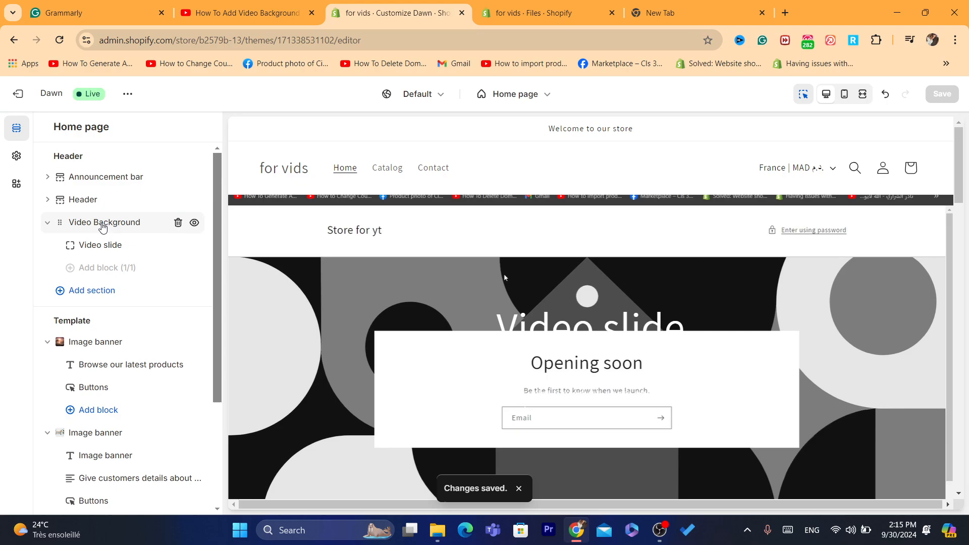
left_click(103, 224)
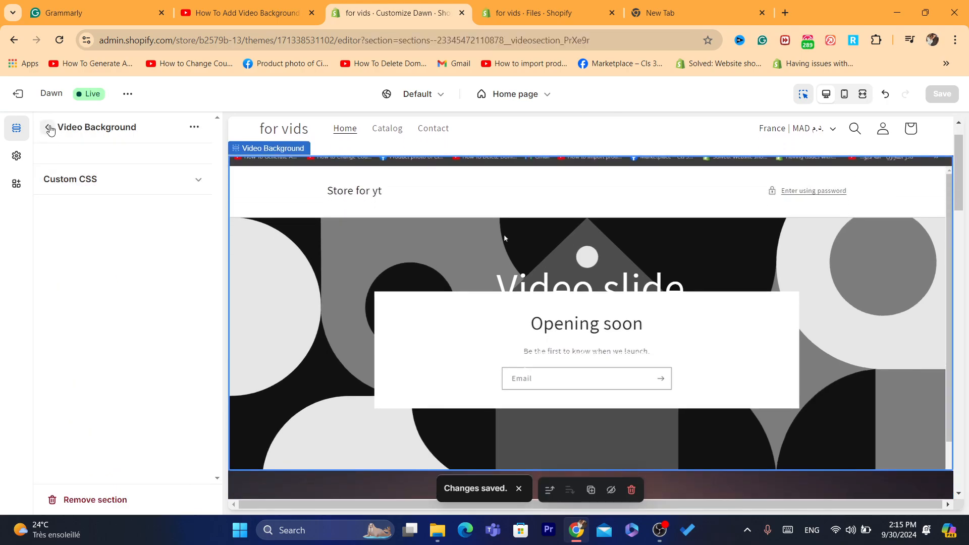
left_click(49, 128)
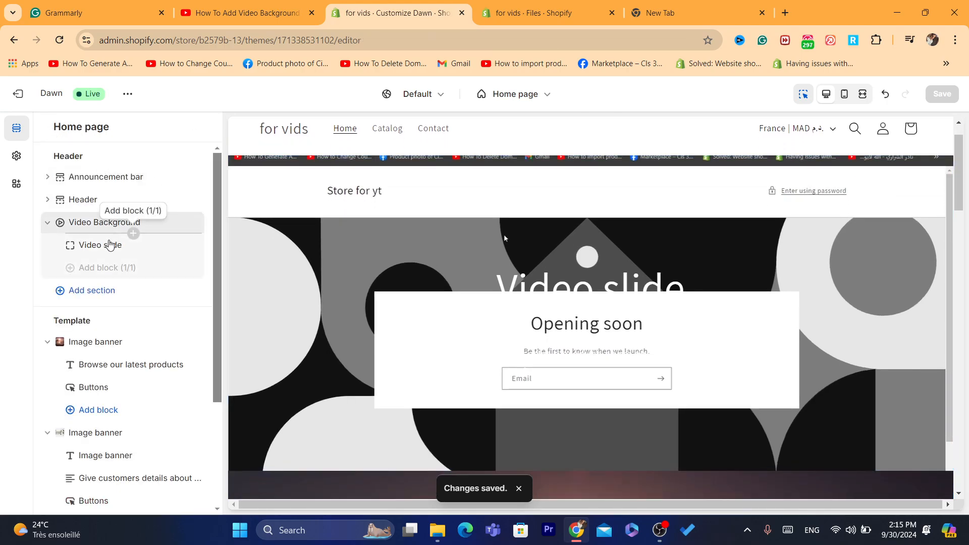
left_click(110, 245)
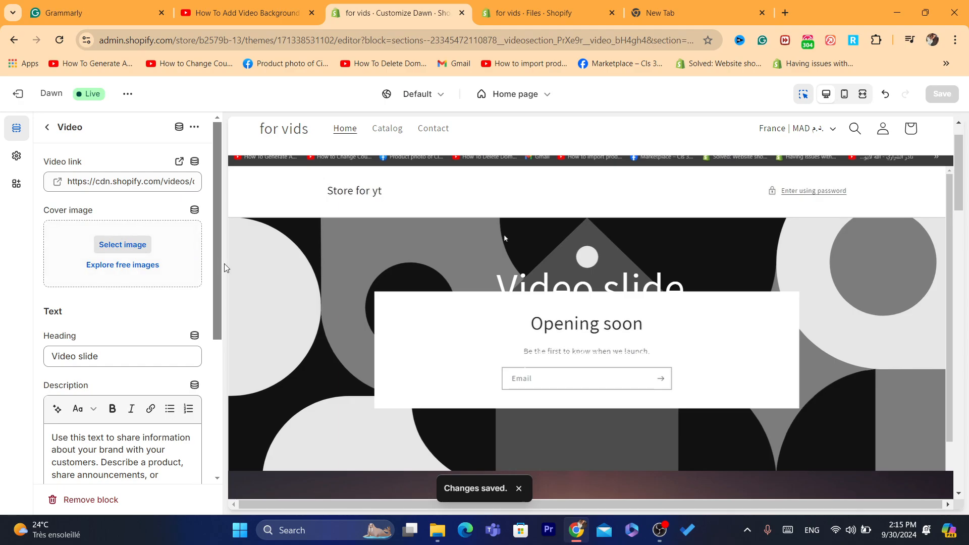
Set the Video slide block's background button color to #6D3434
left_click_drag(221, 262, 224, 399)
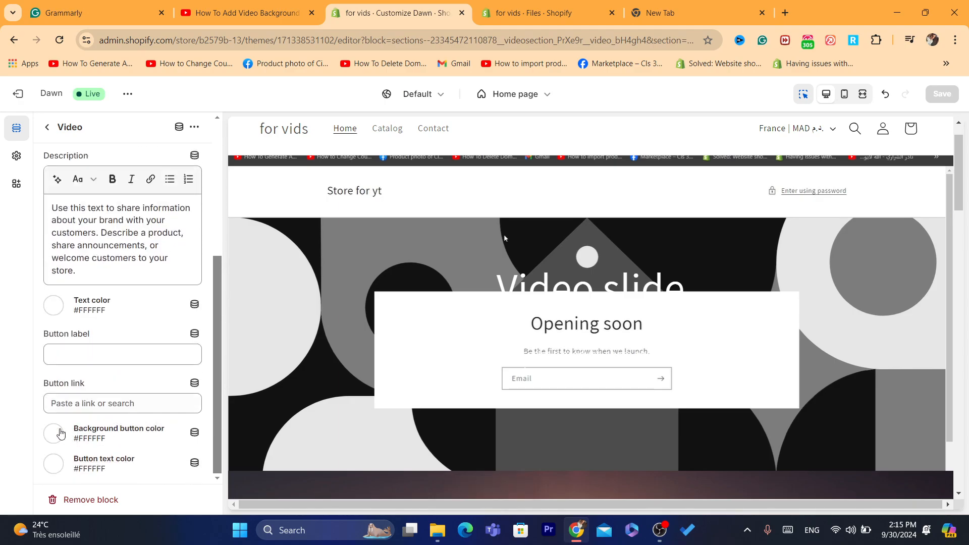
left_click(53, 433)
mouse_move(104, 306)
left_mouse_down()
mouse_move(79, 290)
mouse_move(102, 305)
left_mouse_up()
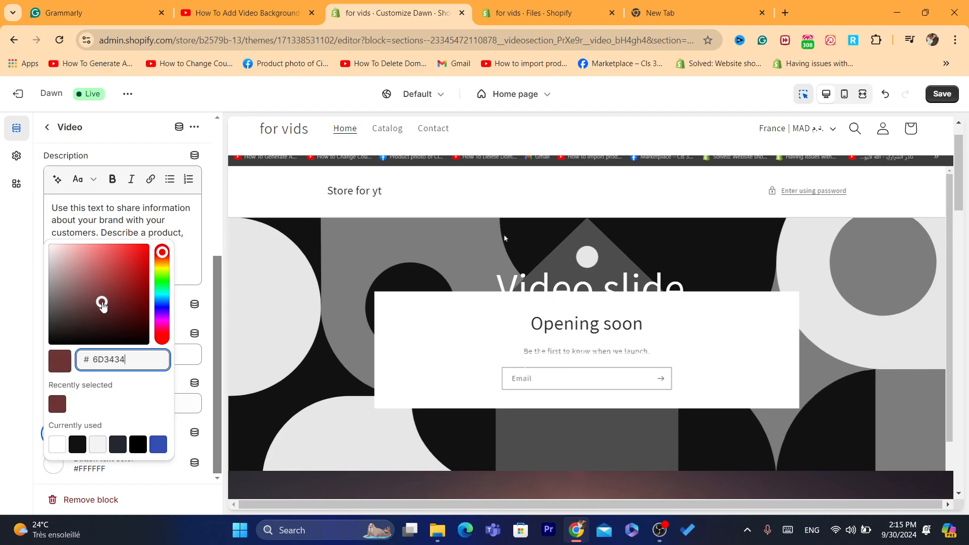
left_click(214, 407)
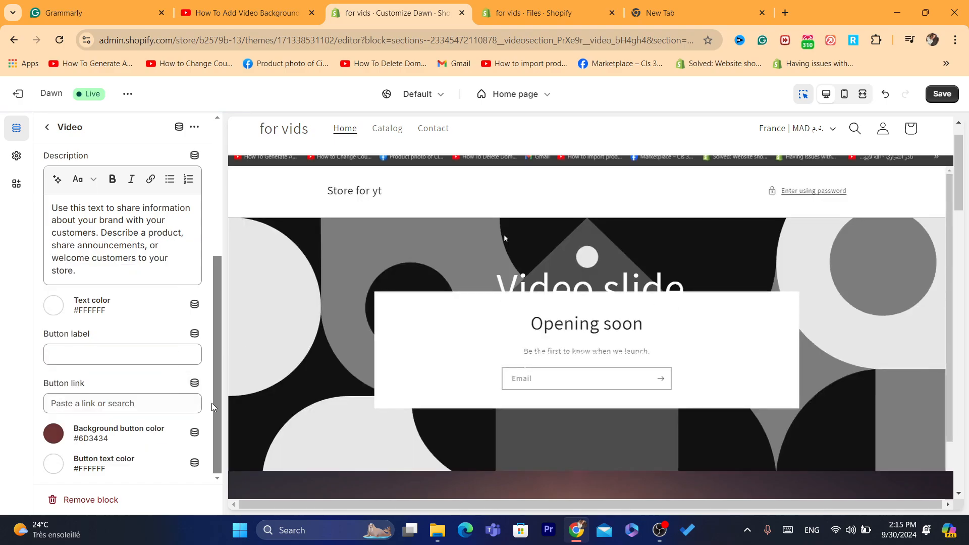
left_click(102, 349)
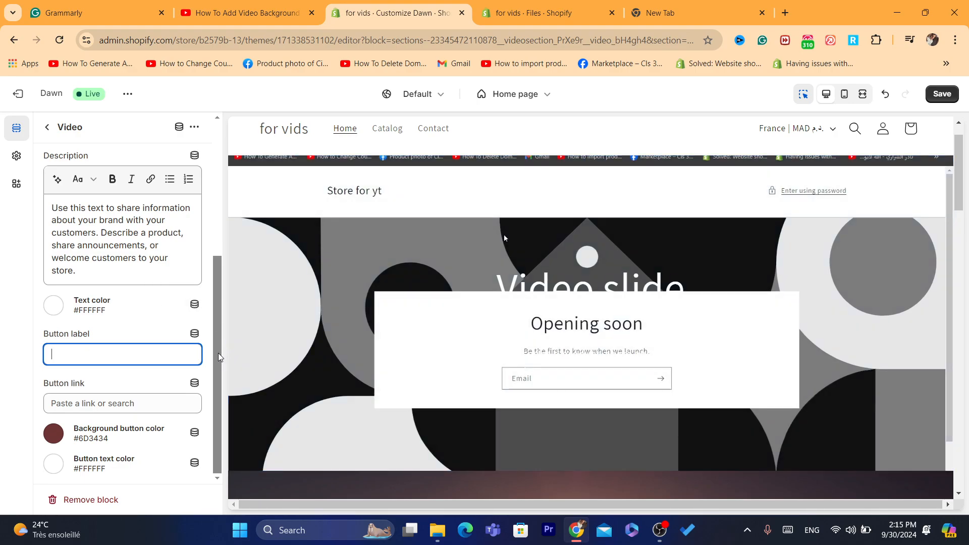
scroll(177, 242, "up", 5)
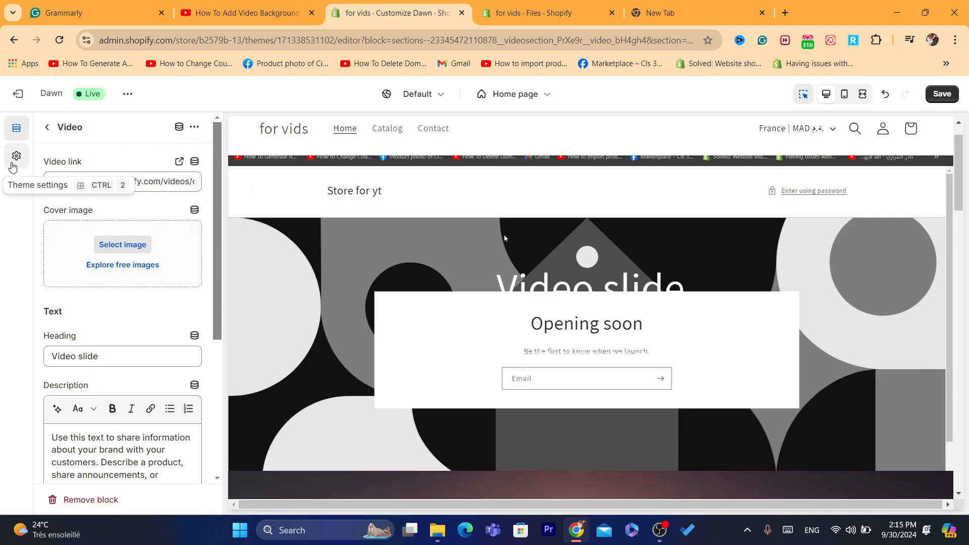
left_click(15, 161)
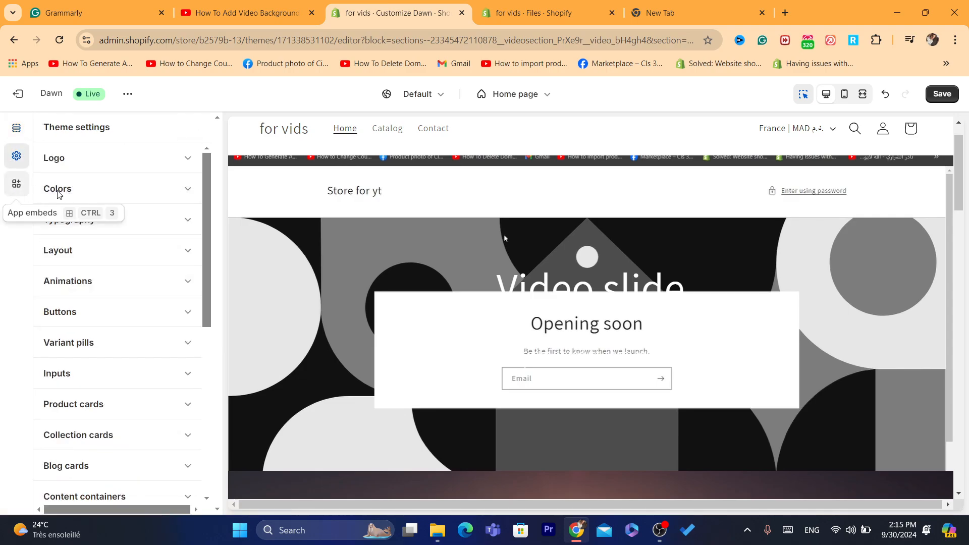
left_click(17, 183)
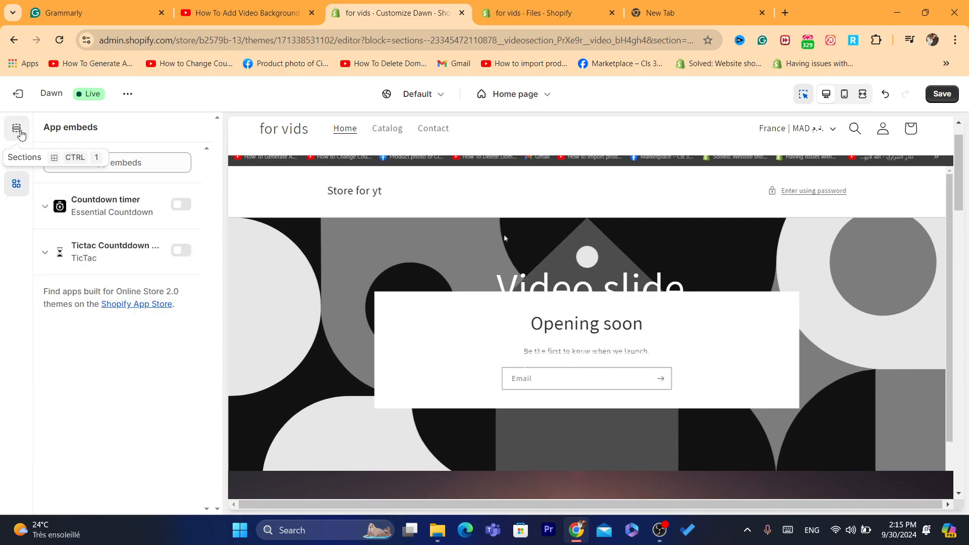
left_click(15, 128)
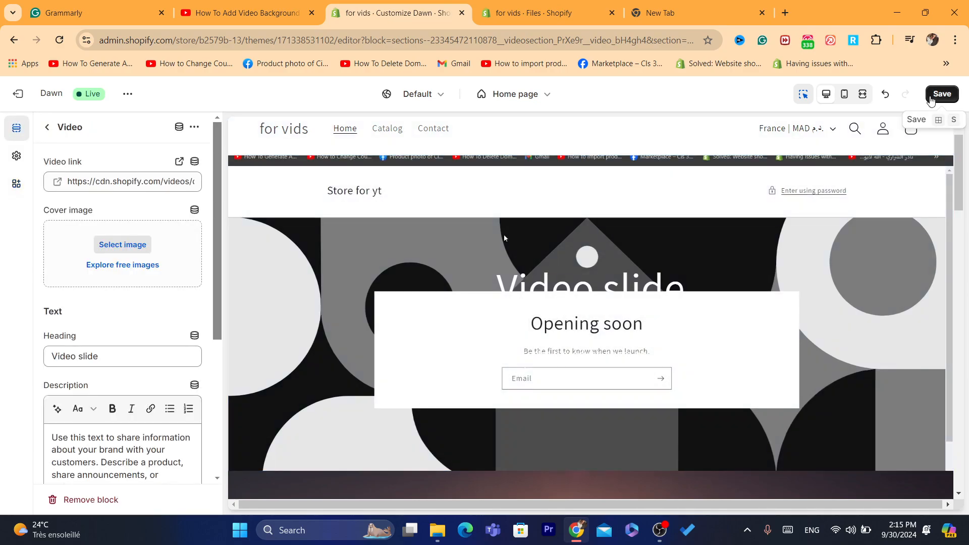
Save the theme and check the home page in the mobile and desktop previews
left_click(934, 98)
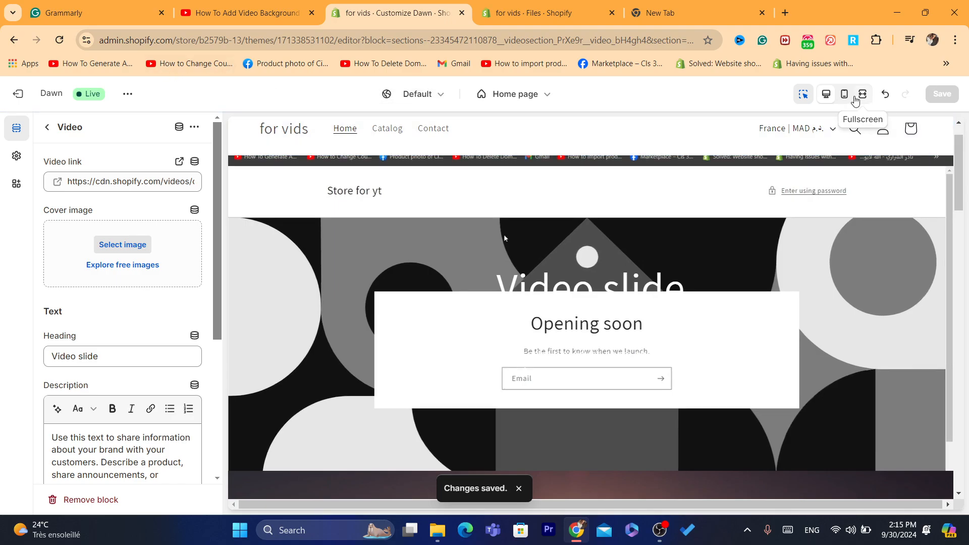
left_click(845, 93)
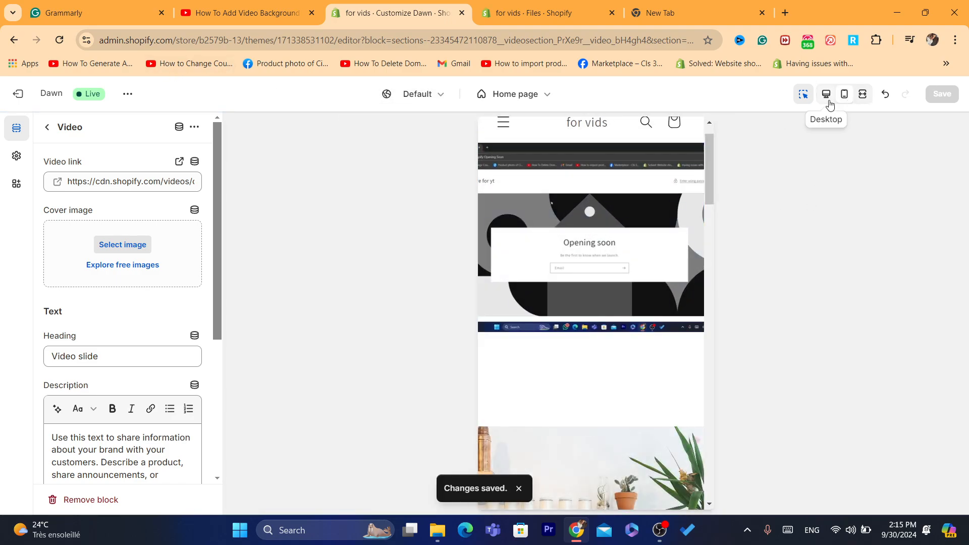
left_click(826, 94)
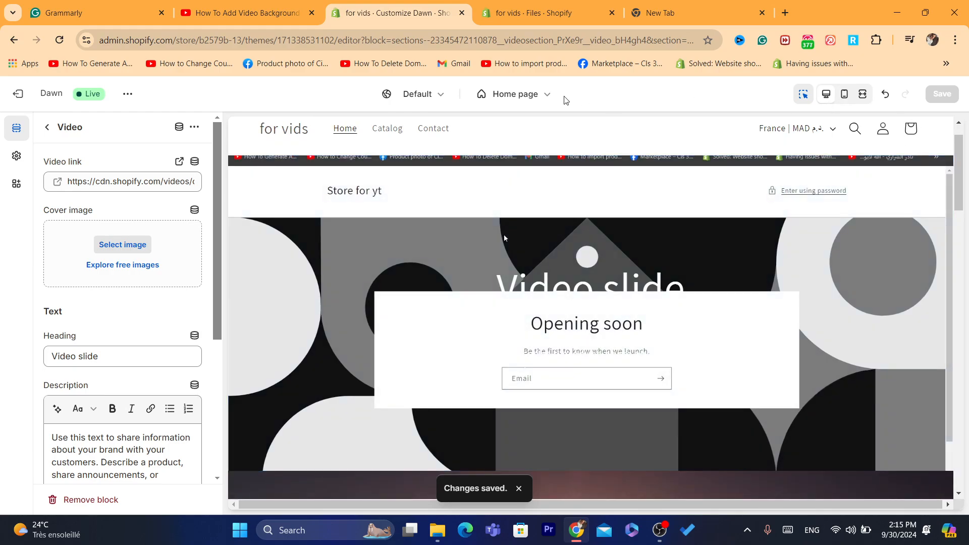
Exit the theme customizer and examine the video background on the live online store's home page
left_click(20, 94)
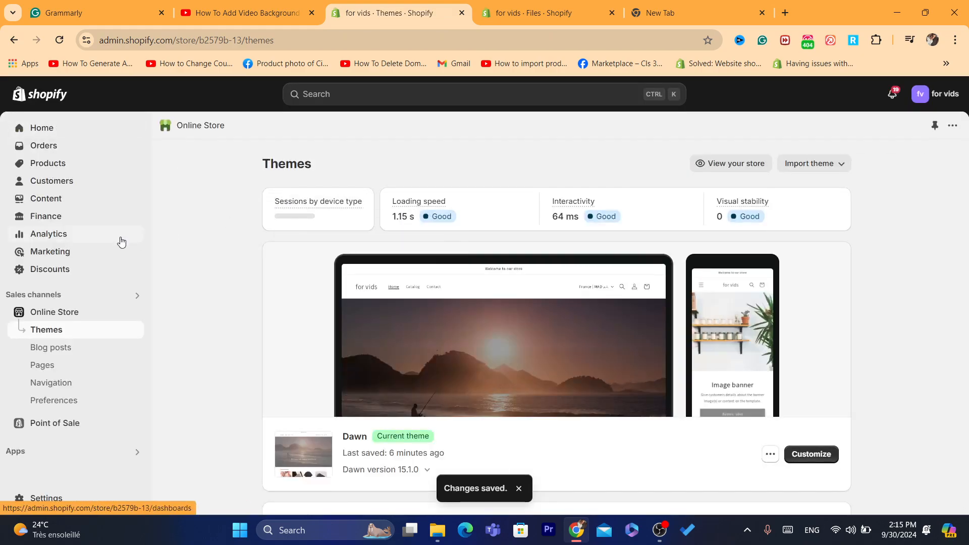
left_click(134, 314)
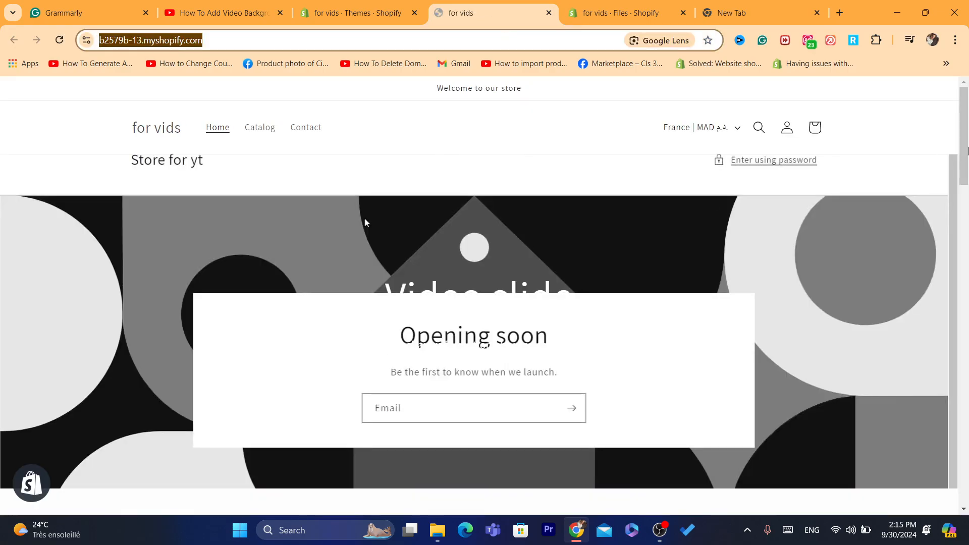
left_click_drag(968, 147, 627, 222)
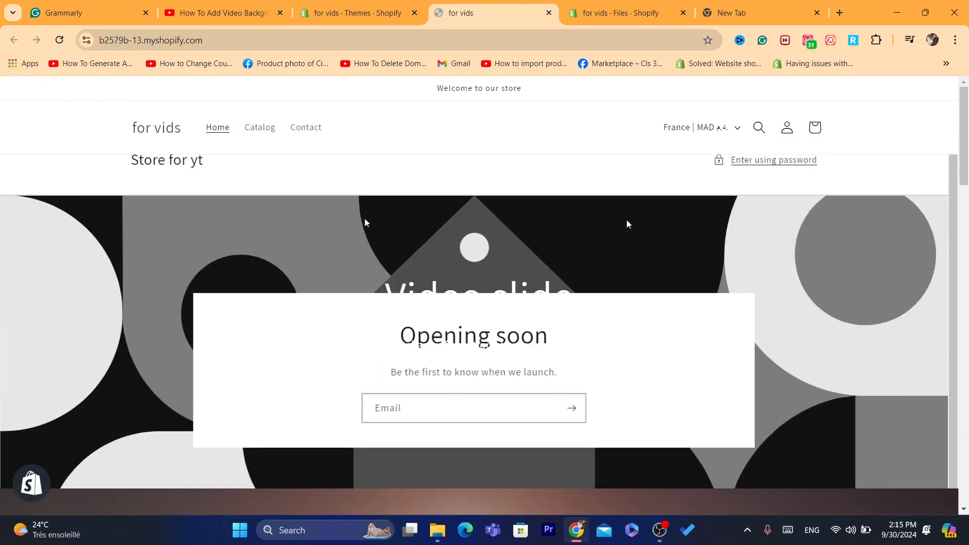
left_click(964, 189)
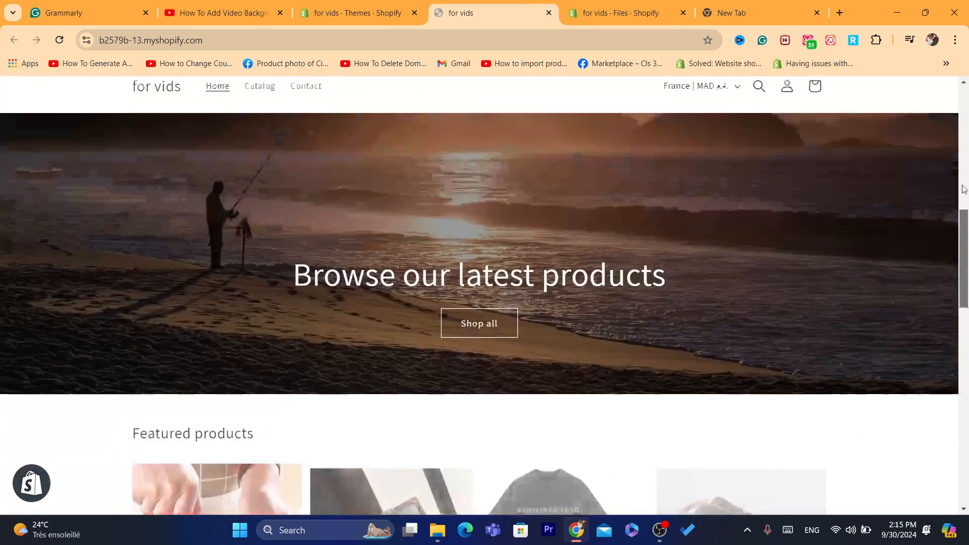
left_click_drag(965, 189, 963, 110)
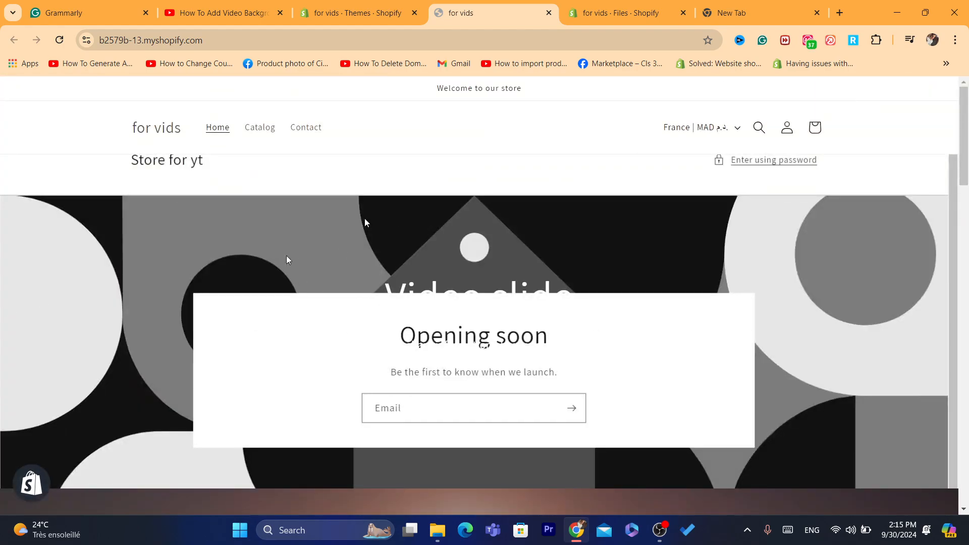